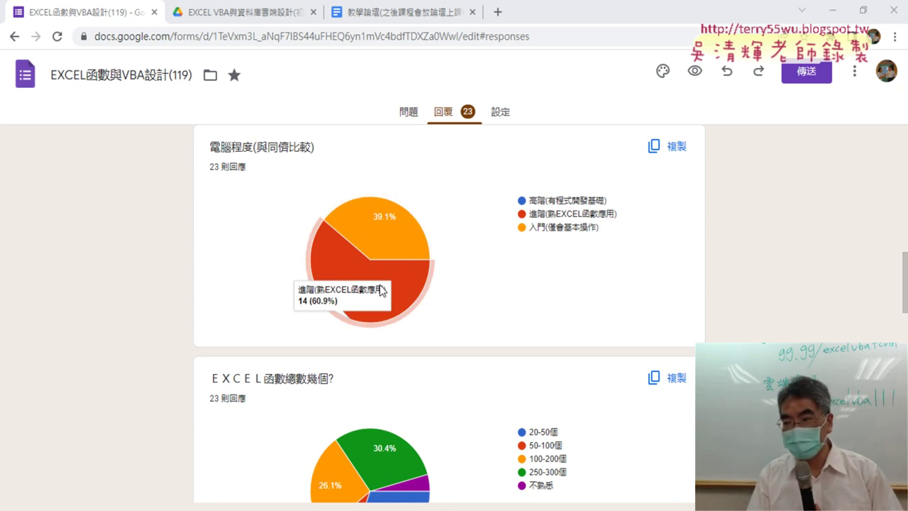
Step: Scroll to the EXCEL函數總數幾個? pie chart and highlight its title and the 250-300個 legend entry
scroll(728, 320, down, 3)
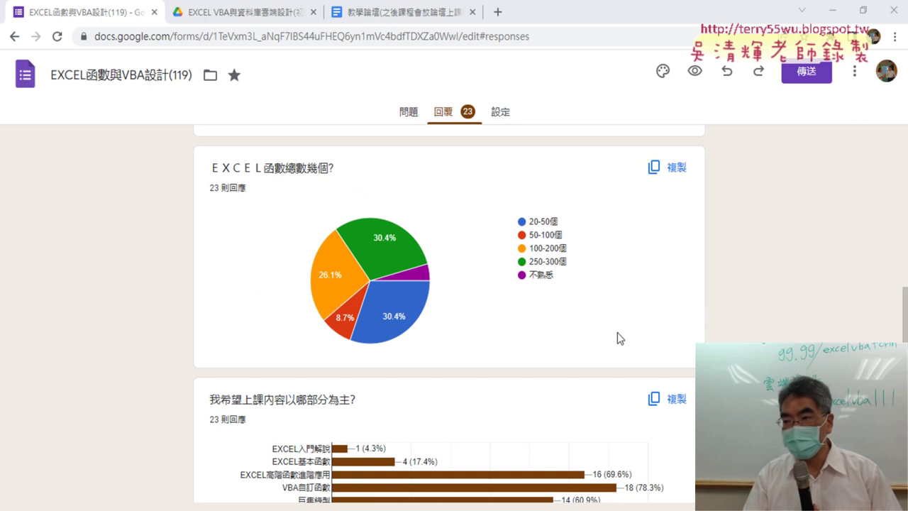
drag(209, 169, 286, 172)
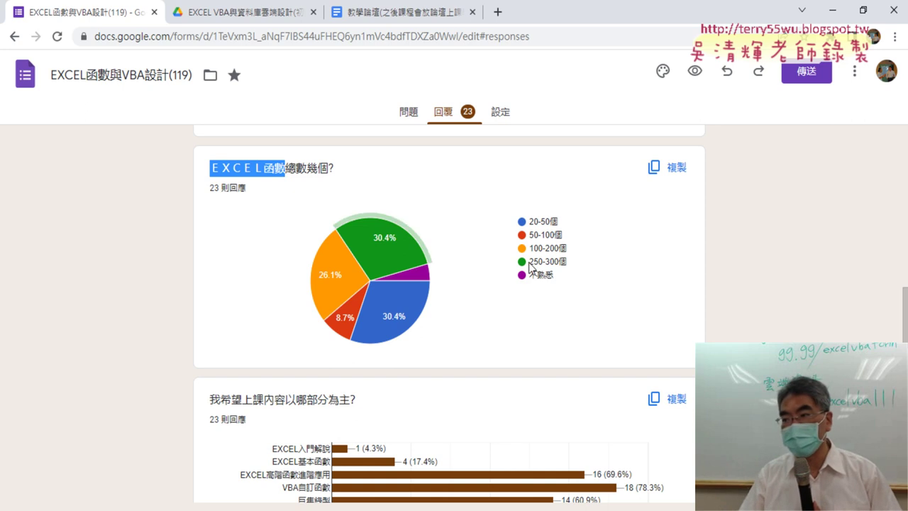
drag(529, 262, 568, 264)
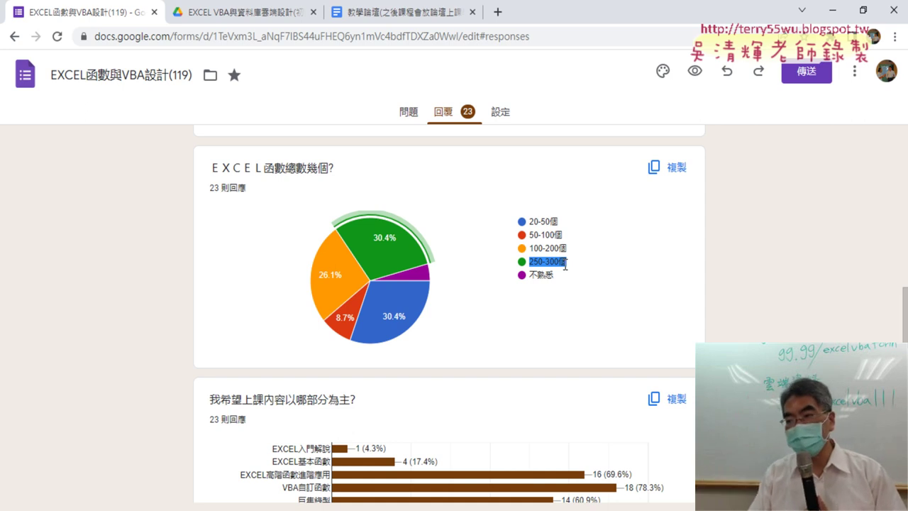
Step: Scroll down to the 我希望上課內容以哪部分為主? bar chart, led by VBA自訂函數 at 18
scroll(565, 265, down, 2)
scroll(566, 265, down, 2)
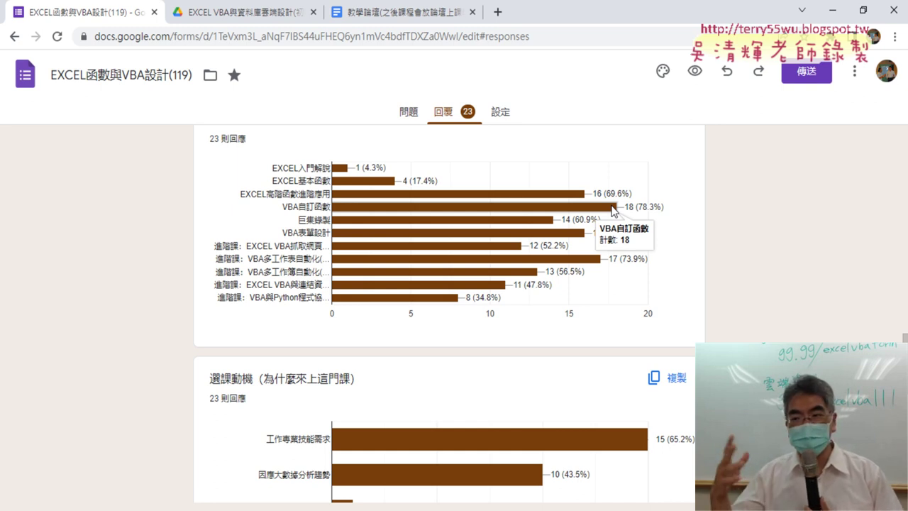
mouse_move(518, 220)
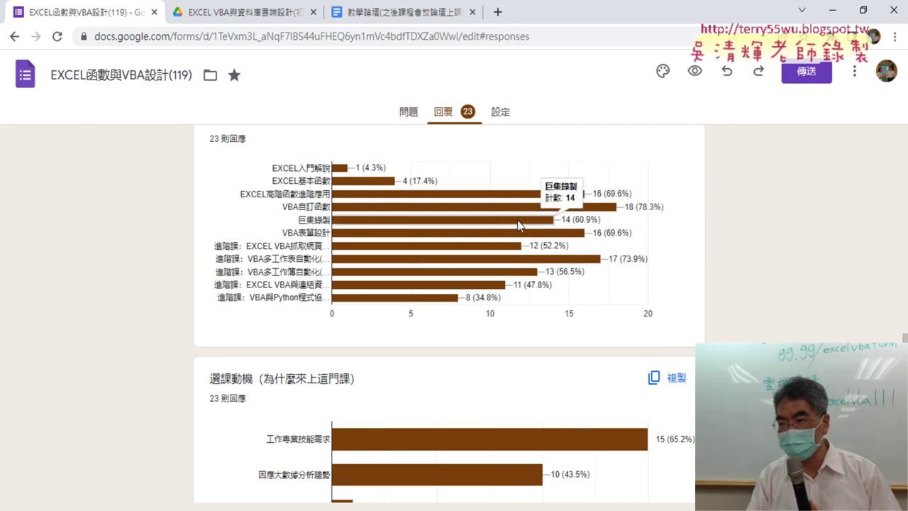
scroll(752, 332, down, 1)
scroll(751, 333, down, 3)
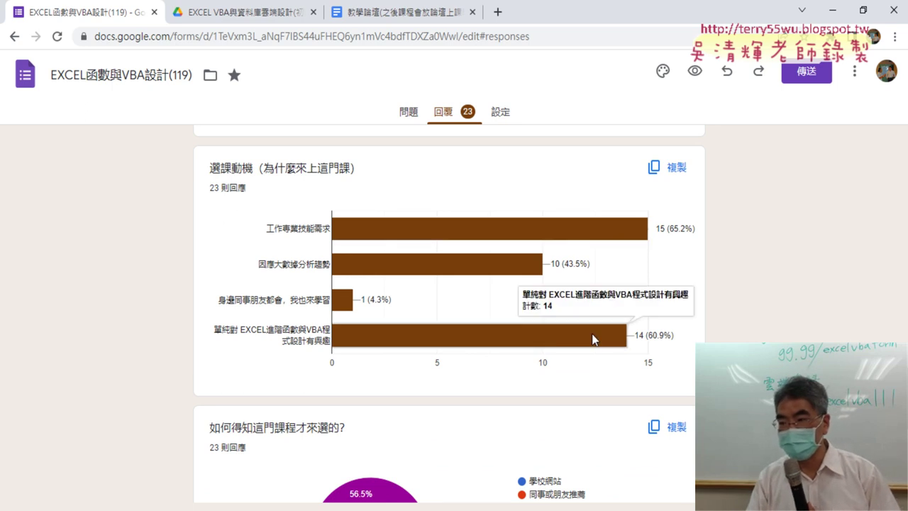
mouse_move(527, 270)
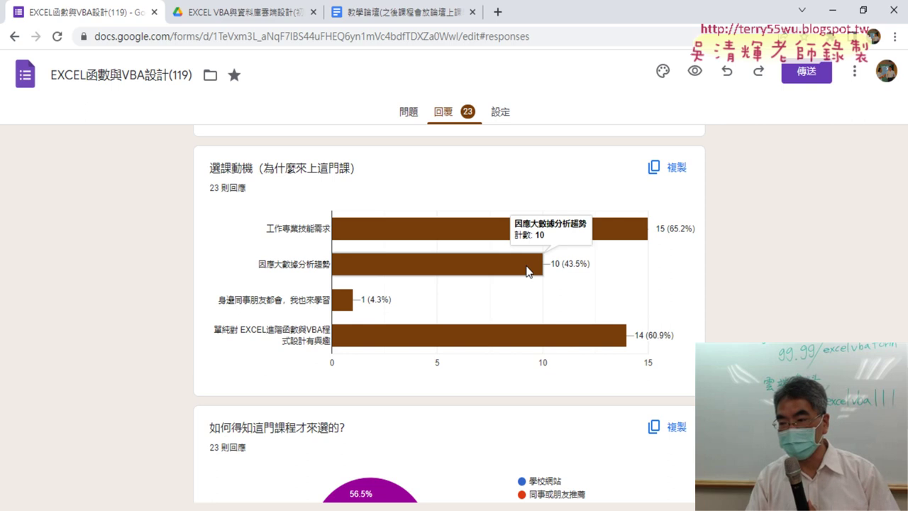
scroll(769, 299, down, 3)
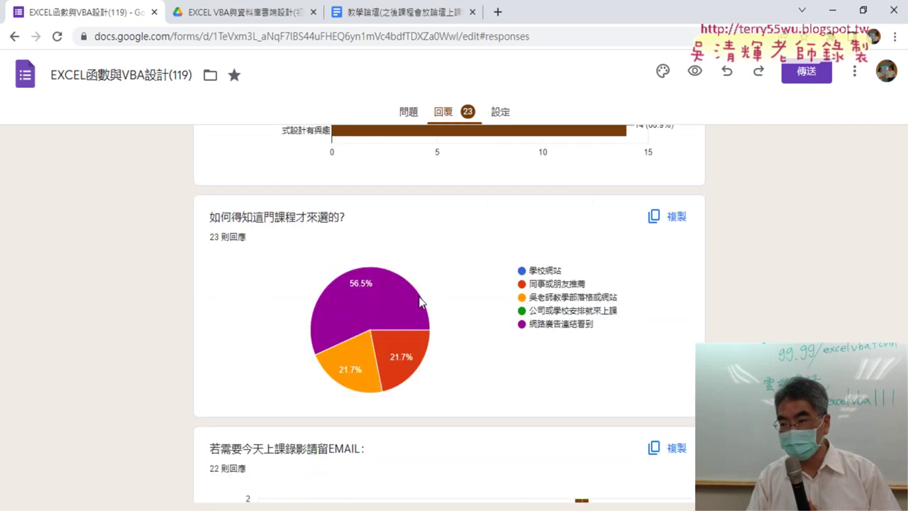
mouse_move(242, 12)
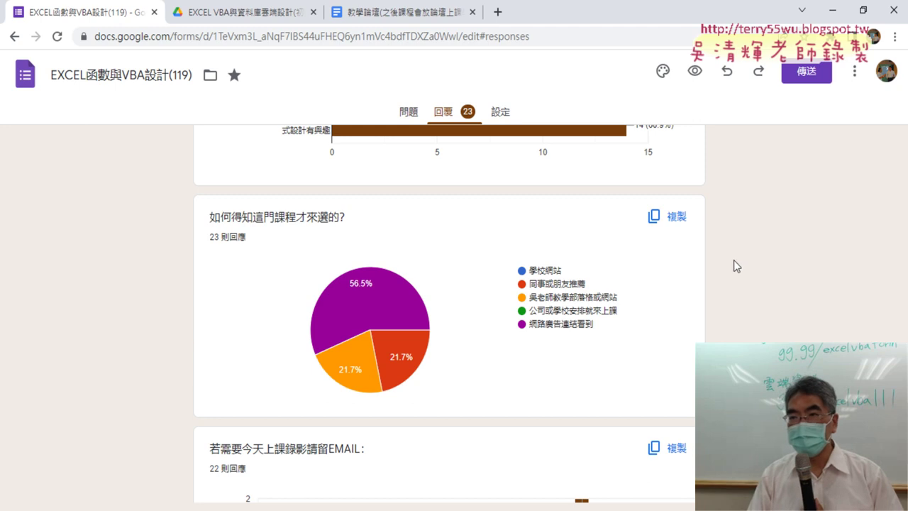
Step: Go to the 01_範例檔 folder in Google Drive and download 範例檔.zip
click(257, 18)
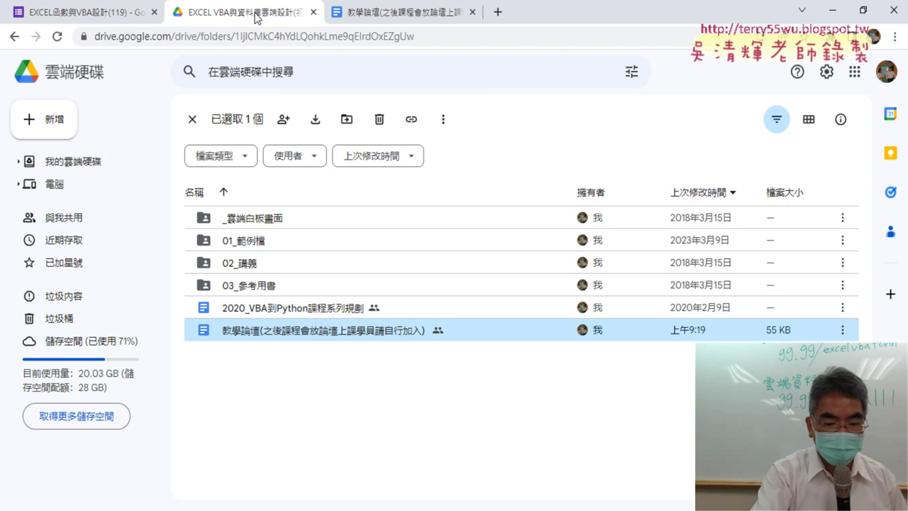
click(14, 37)
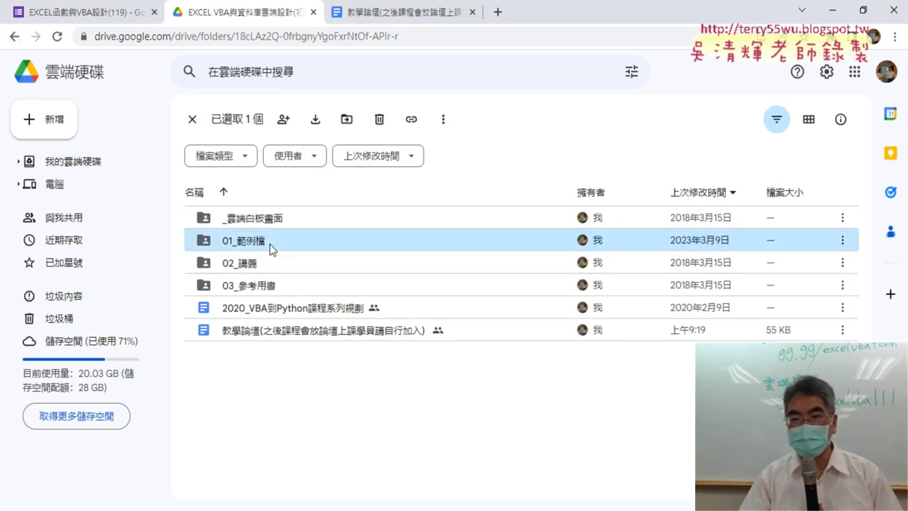
double_click(272, 248)
right_click(245, 217)
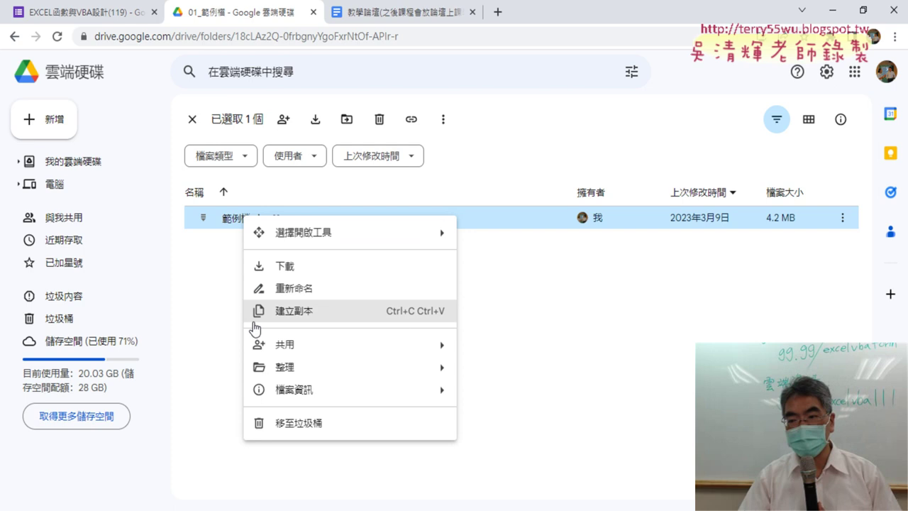
click(296, 274)
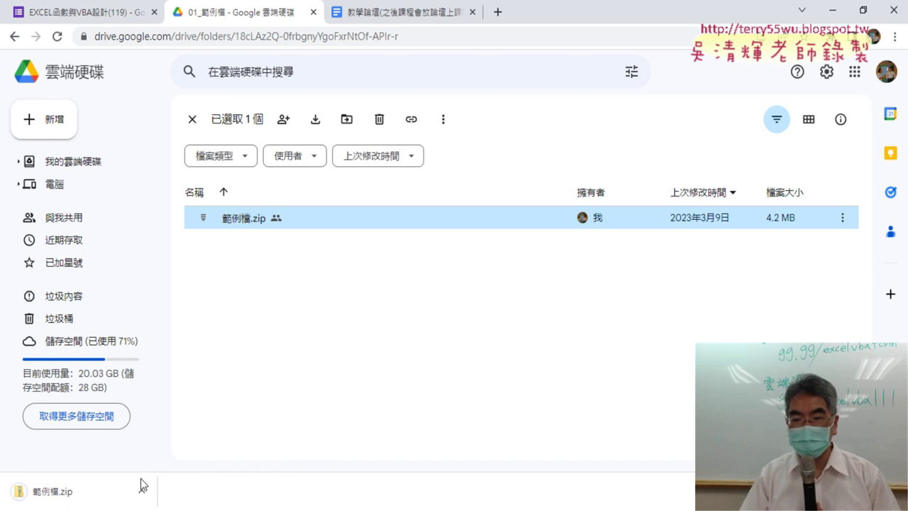
Step: Open the downloaded 範例檔.zip and minimize Chrome and PowerPoint to clear the desktop
click(142, 491)
click(188, 403)
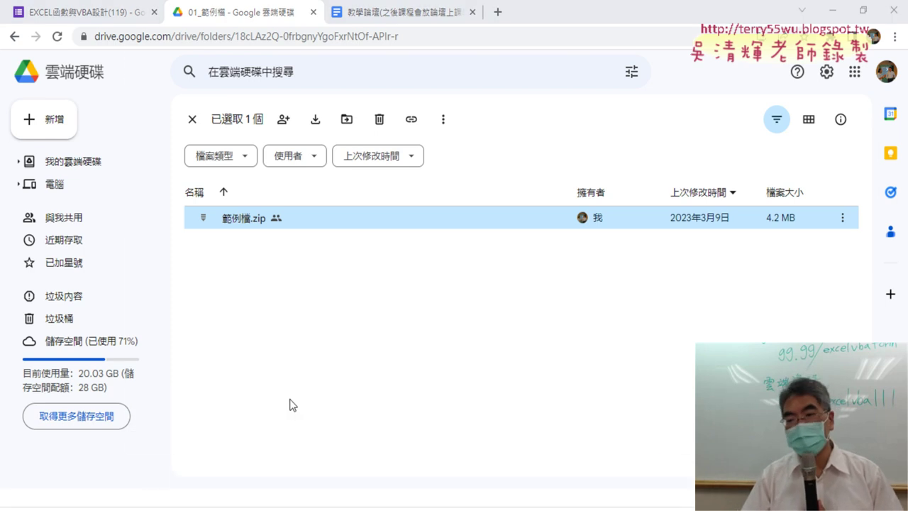
click(833, 8)
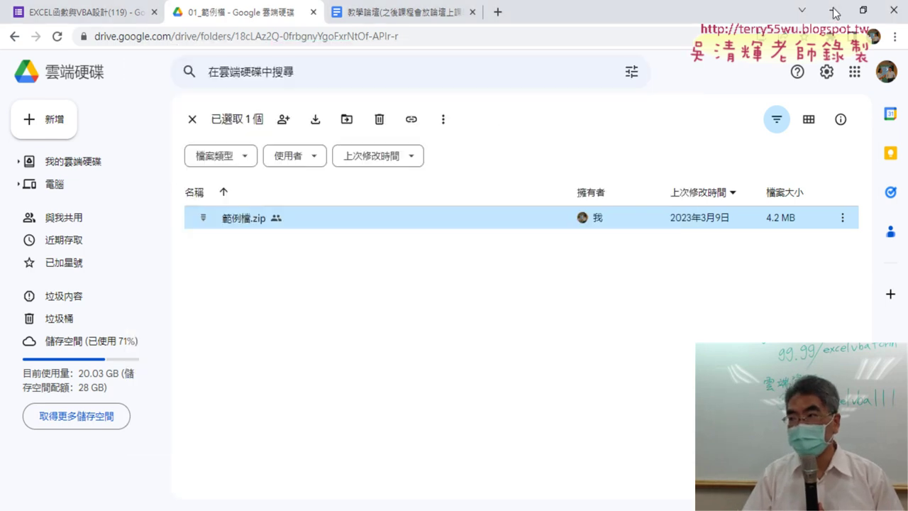
click(833, 10)
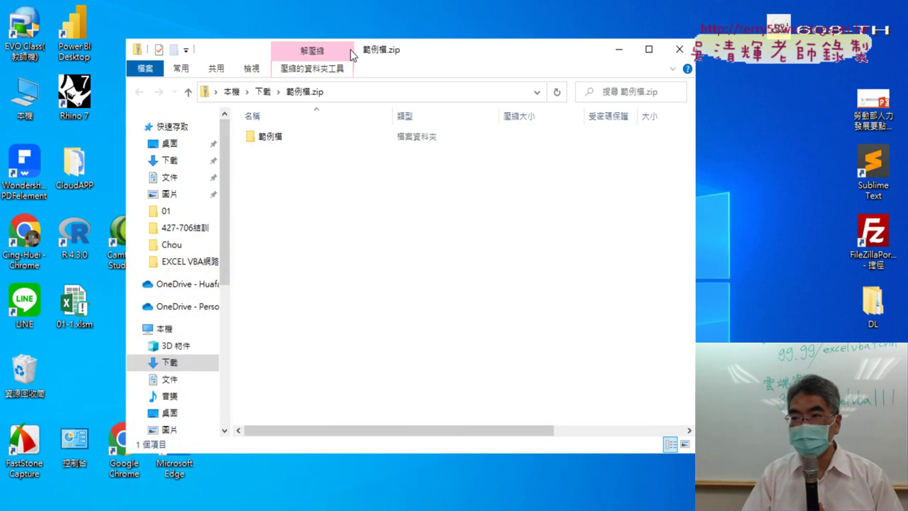
Step: Extract the 範例檔 folder onto the desktop, open it and select its topic subfolders
drag(427, 56, 627, 56)
drag(451, 137, 147, 376)
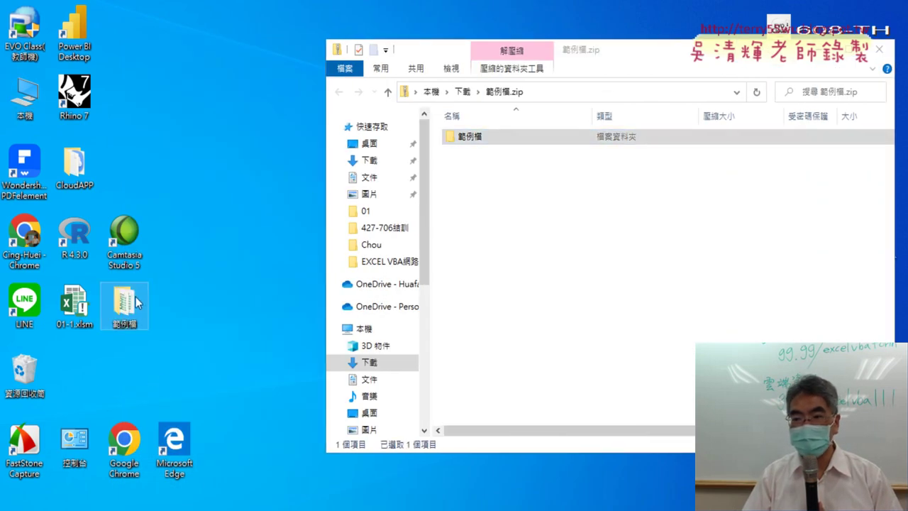
double_click(135, 296)
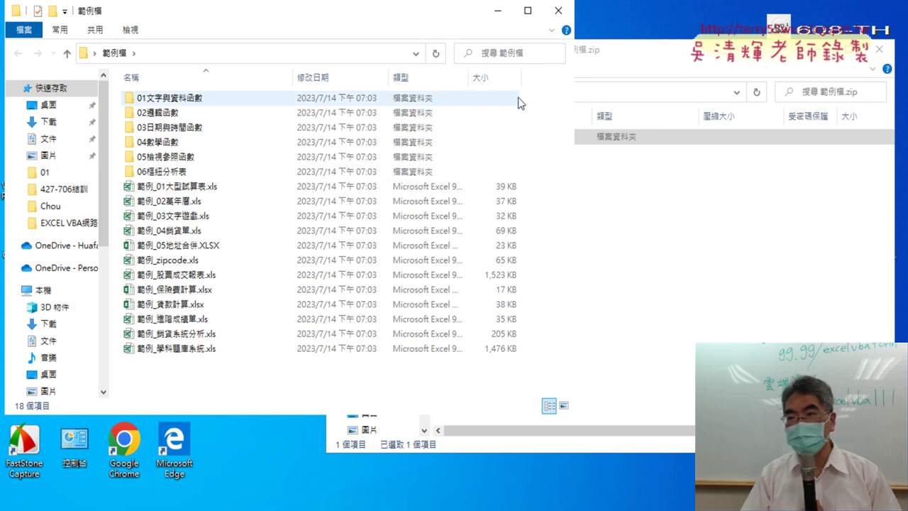
mouse_move(528, 96)
mouse_down()
mouse_move(502, 111)
mouse_move(179, 163)
mouse_up()
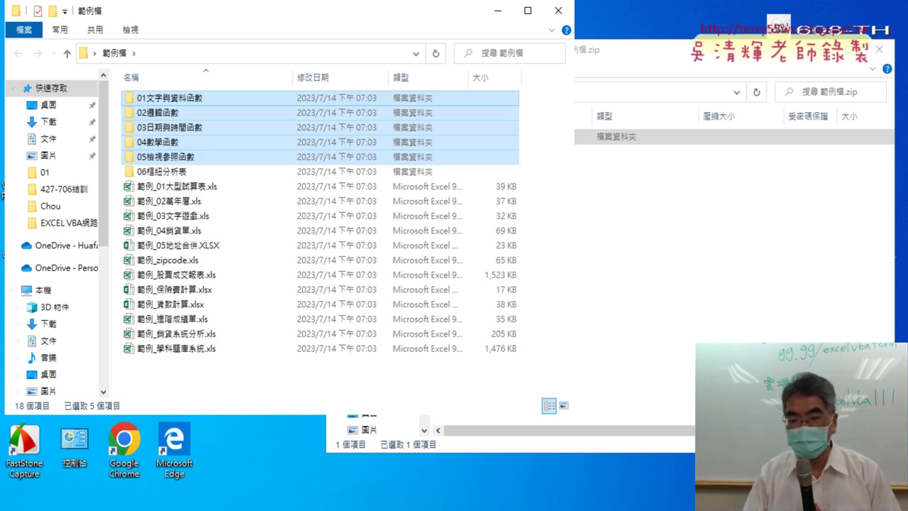
mouse_move(124, 447)
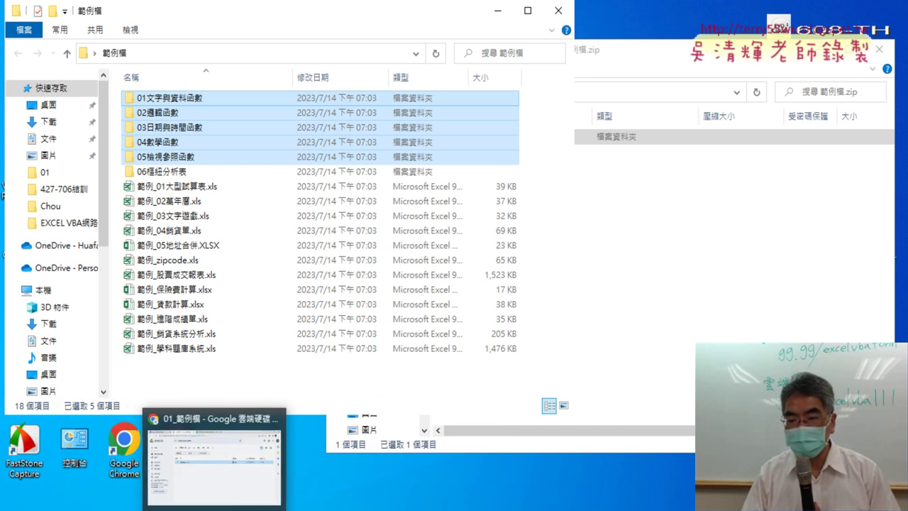
Step: Go through _雲端白板畫面 > 01_文字與資料函數 and open the 01_文字與資料函數程式碼 document
click(210, 492)
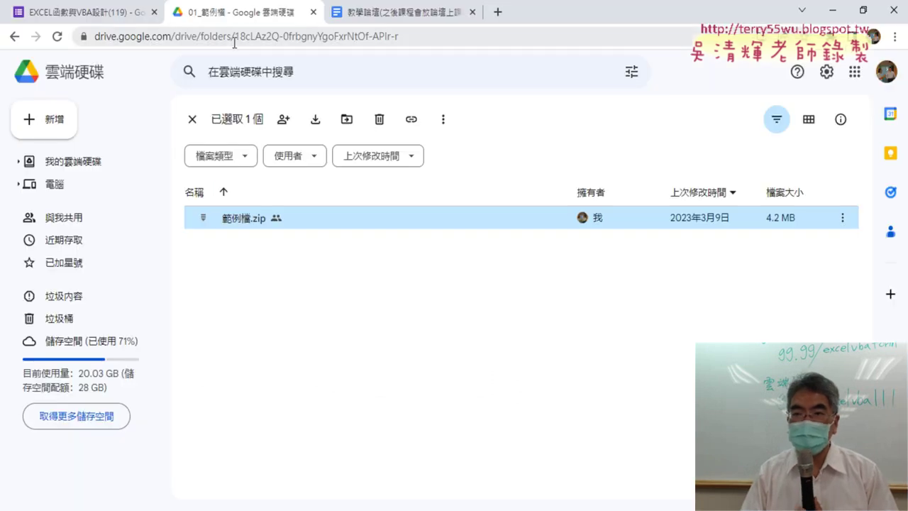
click(14, 36)
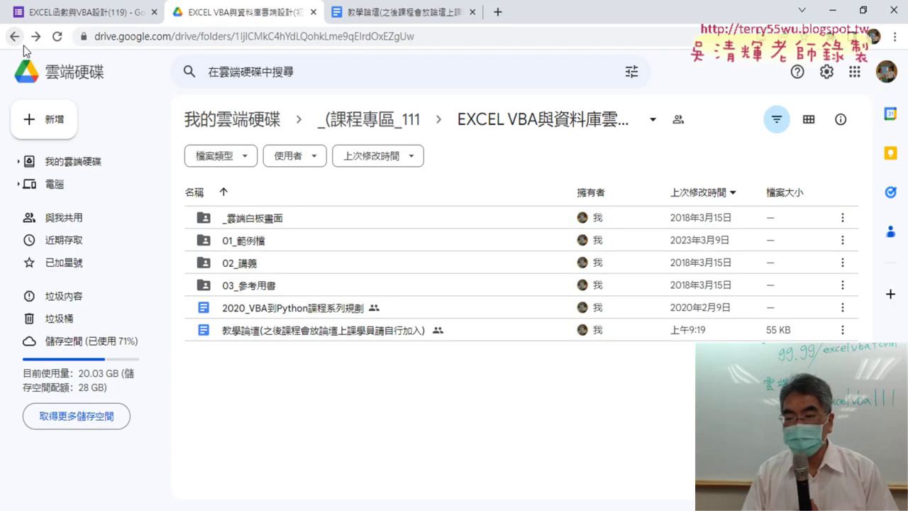
double_click(250, 218)
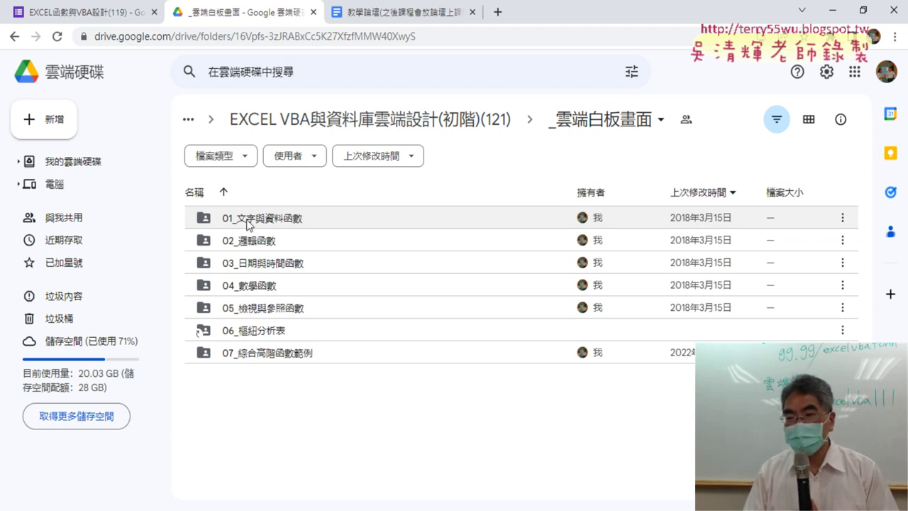
double_click(249, 220)
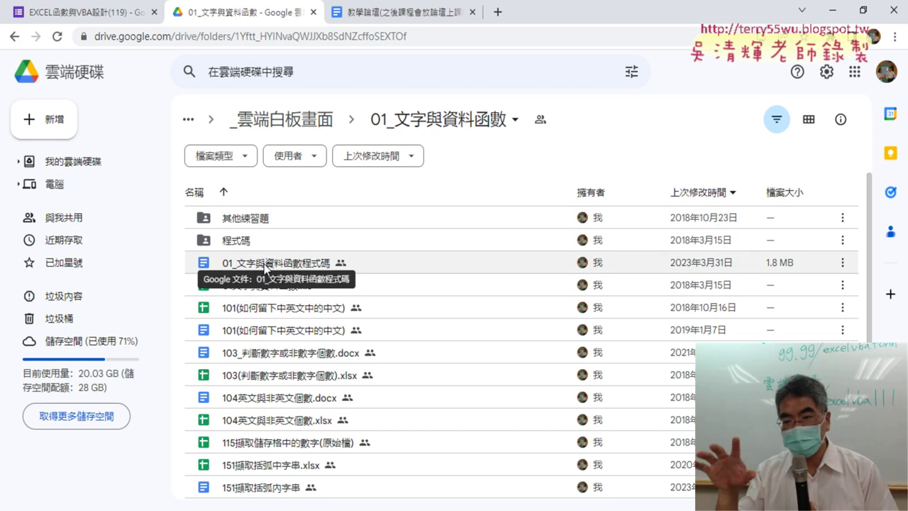
double_click(264, 264)
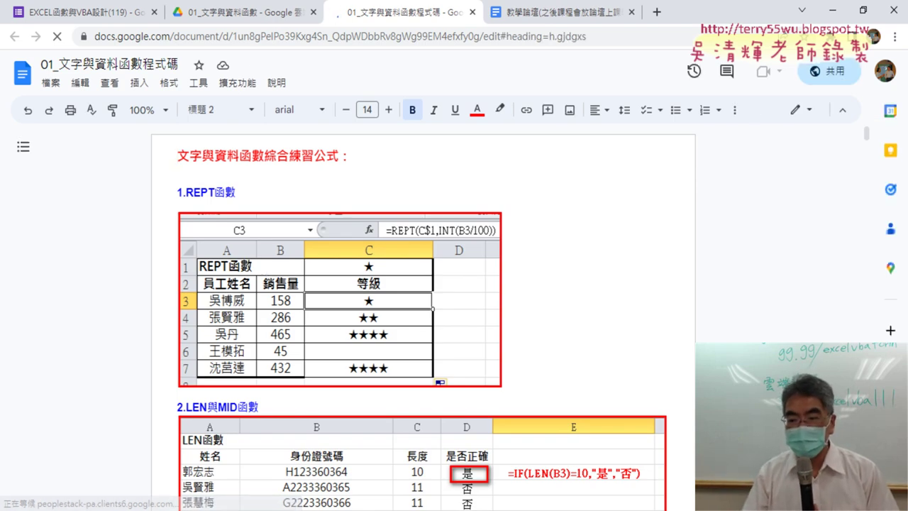
Step: Return to the 範例檔 window and open the 01文字與資料函數 folder containing the workbook
click(418, 443)
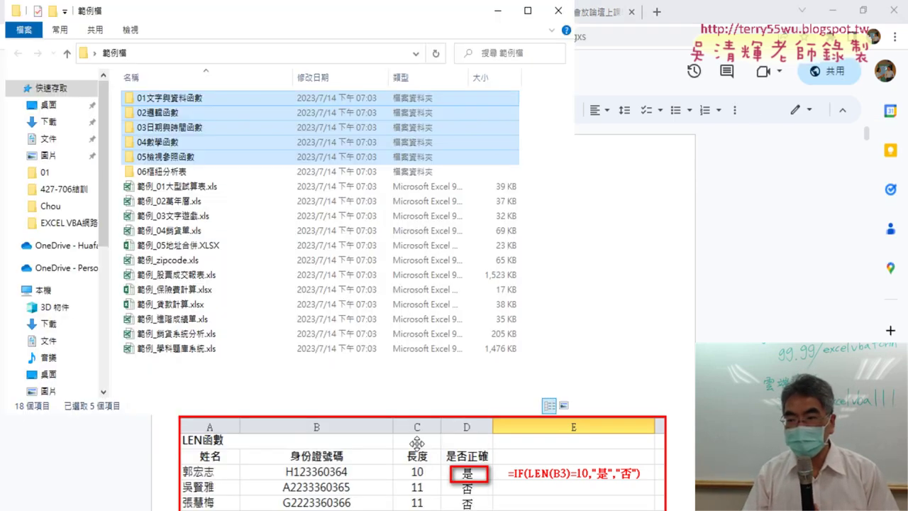
click(146, 100)
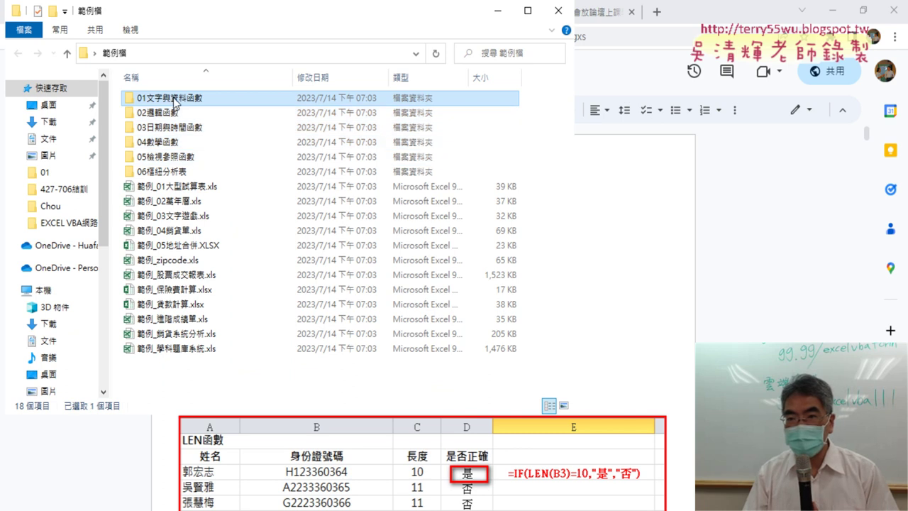
double_click(174, 103)
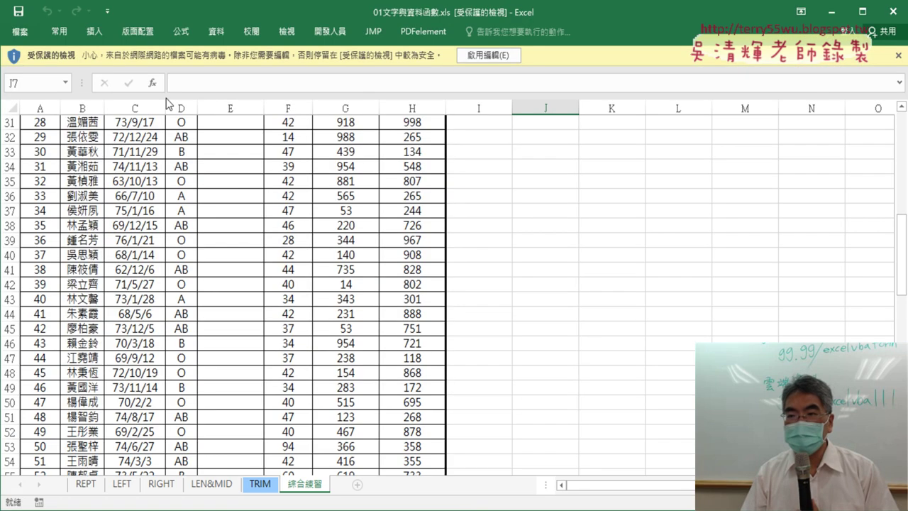
Step: Enable editing on the workbook and maximize the window, scrolled back to the top
click(493, 56)
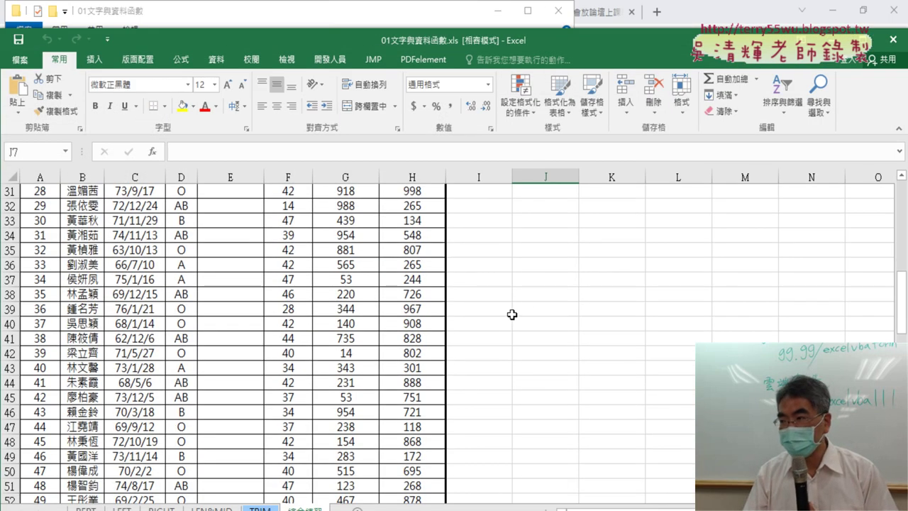
click(863, 40)
scroll(234, 263, up, 3)
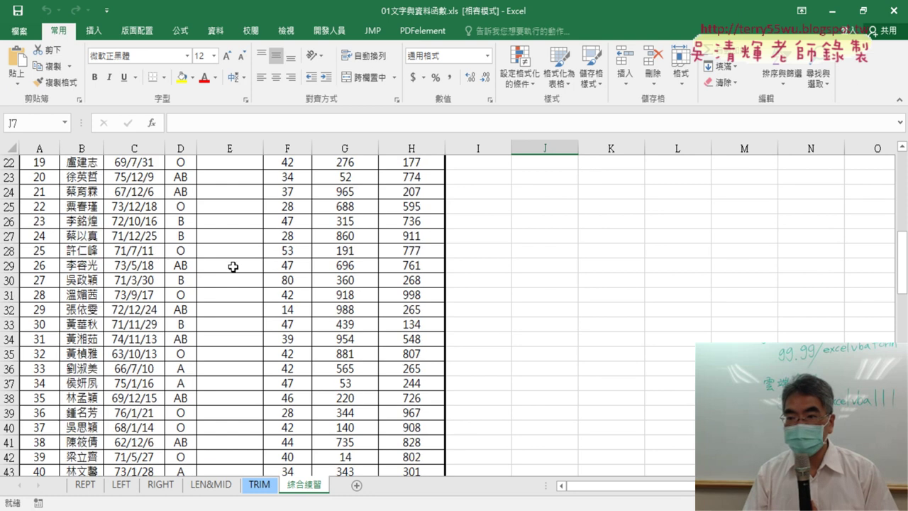
scroll(234, 267, up, 7)
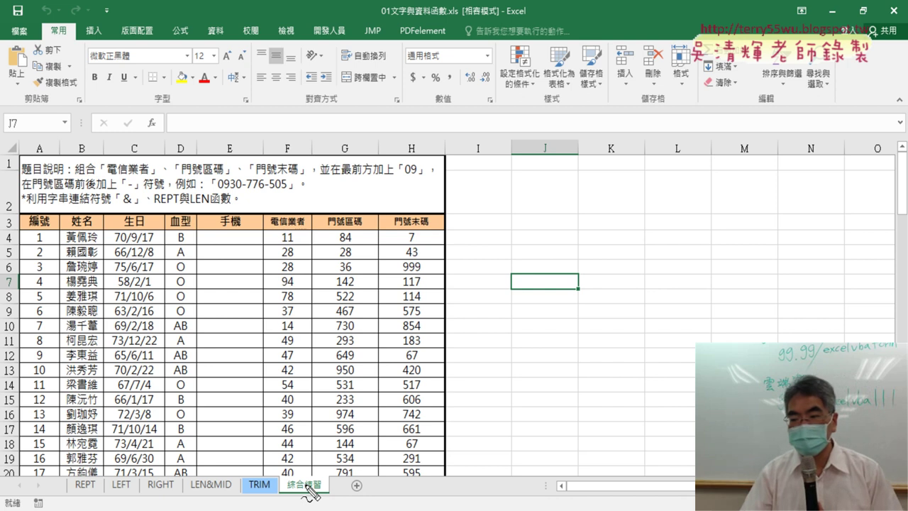
Step: Ink-annotate the 綜合練習 sheet, linking the F4:H4 codes to the 手機 column, then clear it
mouse_move(317, 505)
mouse_down()
mouse_move(280, 479)
mouse_move(315, 506)
mouse_up()
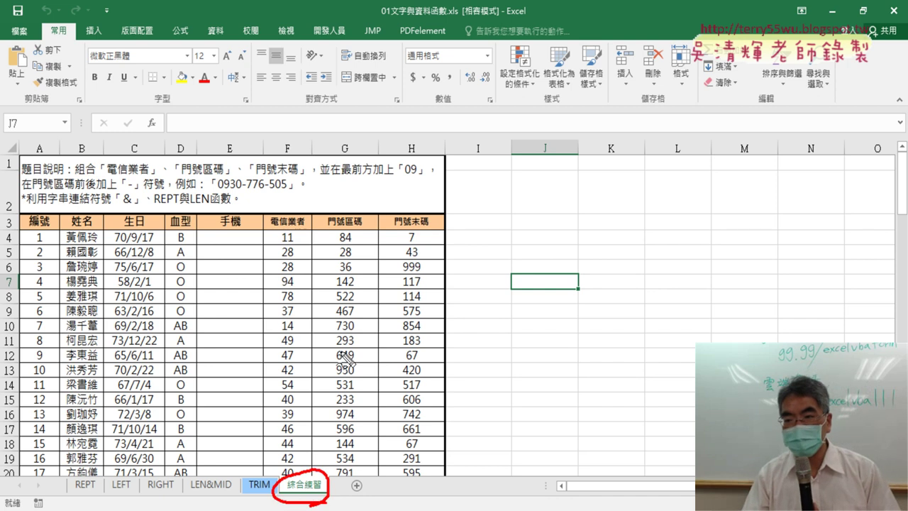
mouse_move(245, 247)
mouse_down()
mouse_move(188, 237)
mouse_move(252, 250)
mouse_move(243, 248)
mouse_up()
mouse_move(196, 157)
mouse_down()
mouse_move(212, 222)
mouse_move(270, 191)
mouse_move(291, 202)
mouse_up()
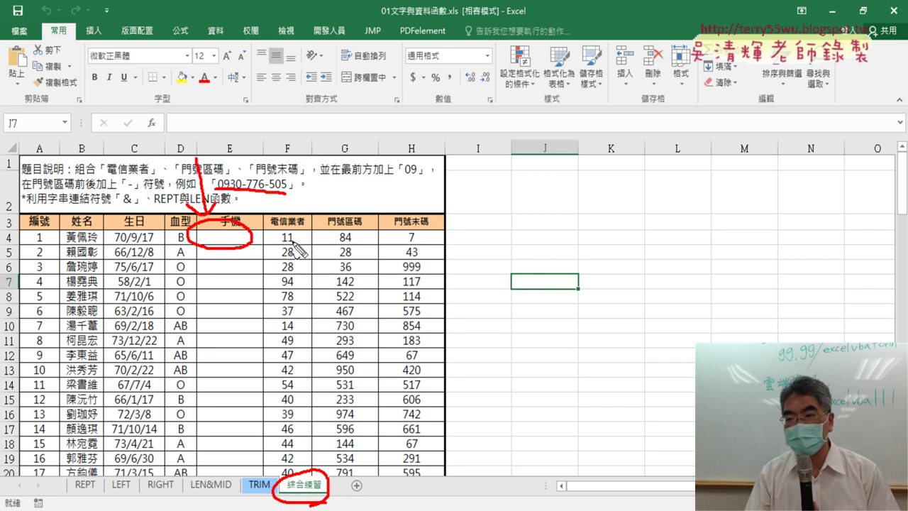
drag(284, 227, 296, 233)
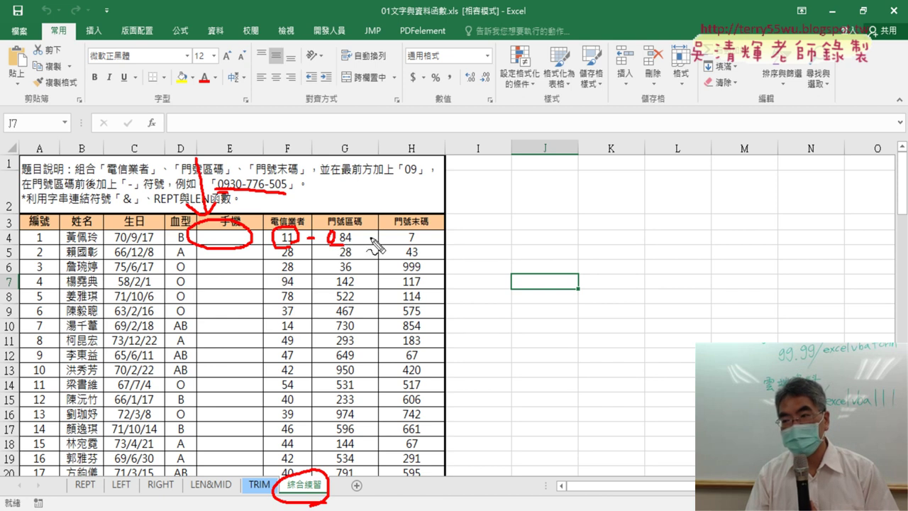
drag(370, 238, 406, 237)
mouse_move(358, 211)
mouse_down()
mouse_move(248, 217)
mouse_move(239, 226)
mouse_up()
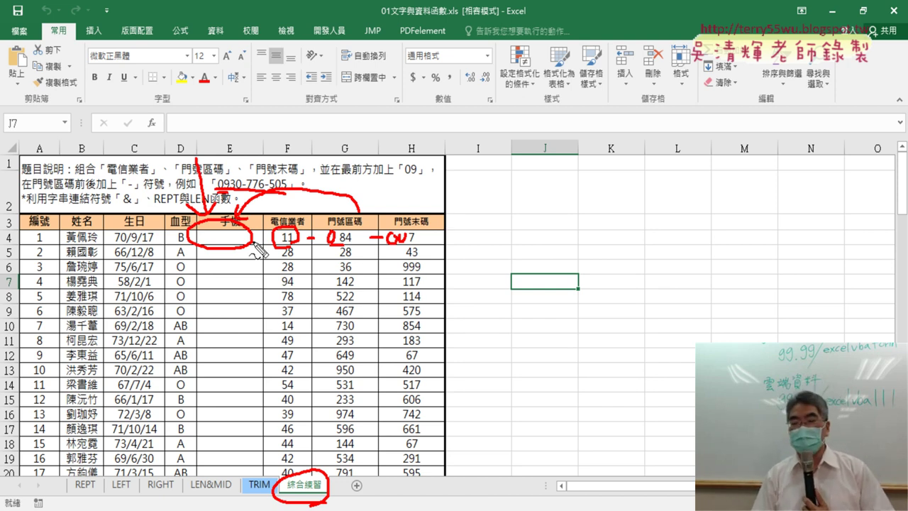
key(Escape)
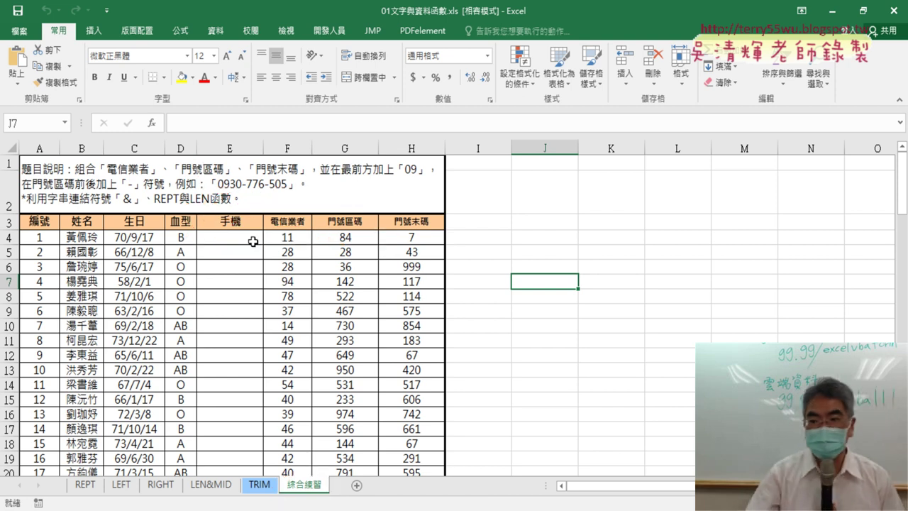
Step: Select E4, review the code cells F4:H4, and return to E4
click(253, 241)
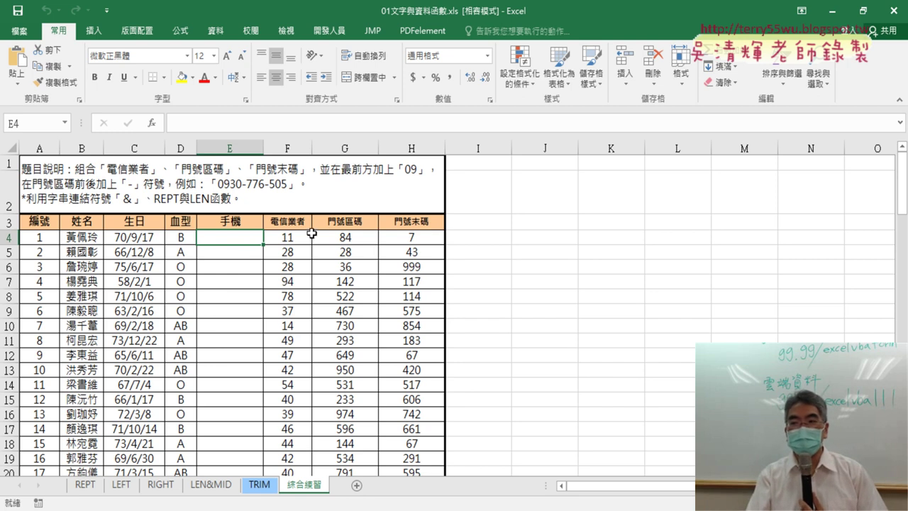
drag(309, 237, 416, 237)
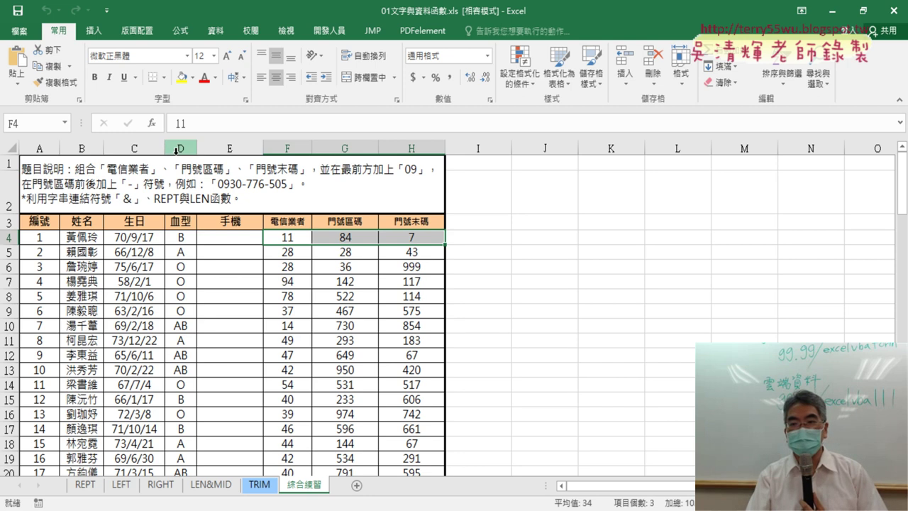
click(214, 240)
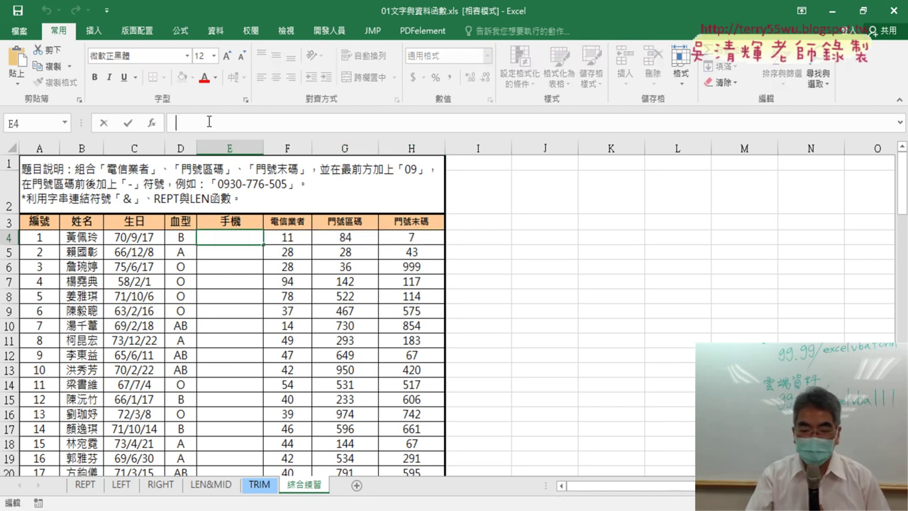
Step: Enter ="09"&F4 in E4 (showing 0911), then reopen it and append &"-"&
text(ㄦ)
key(BackSpace)
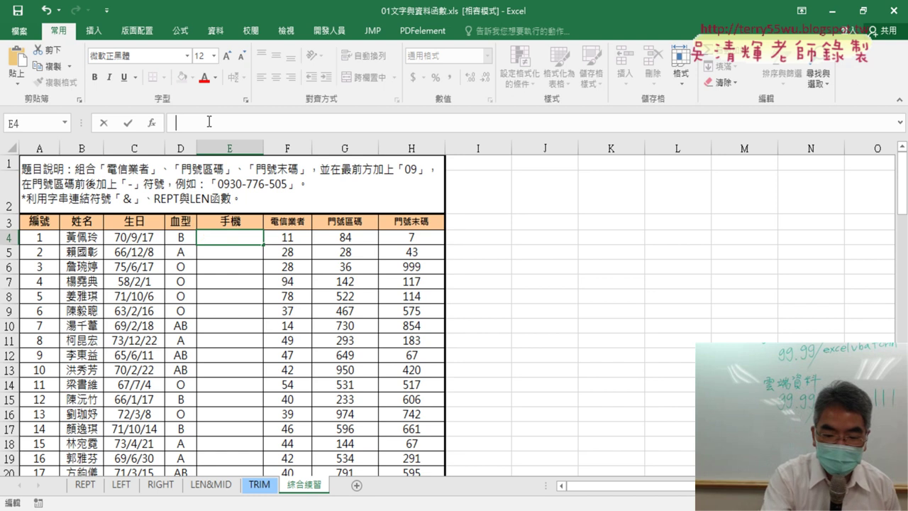
text(=")
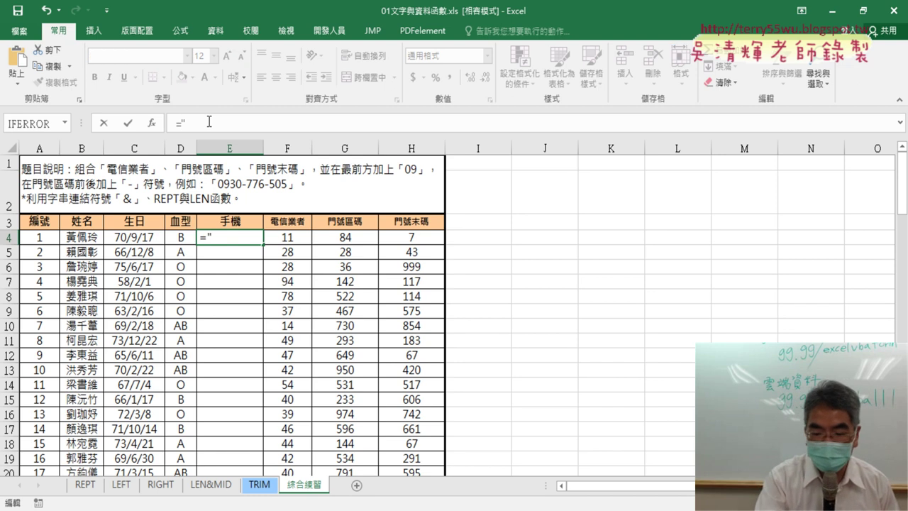
text(09)
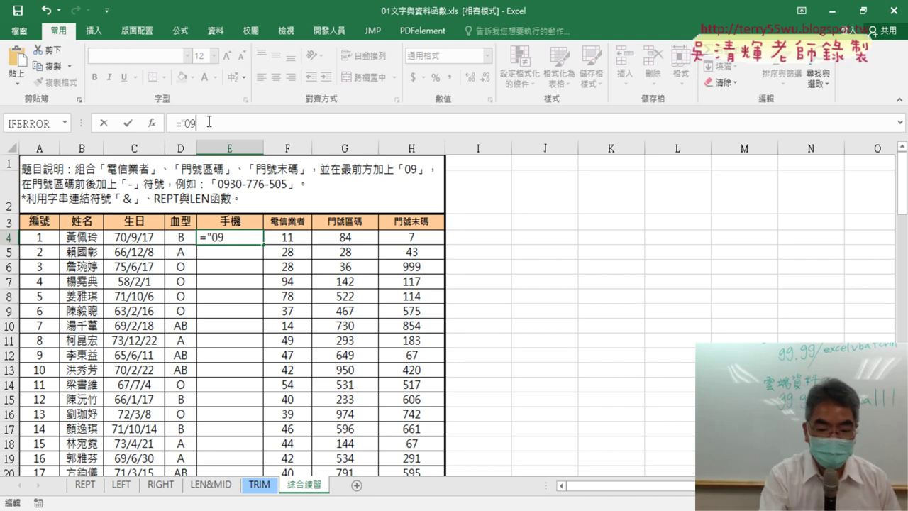
text(")
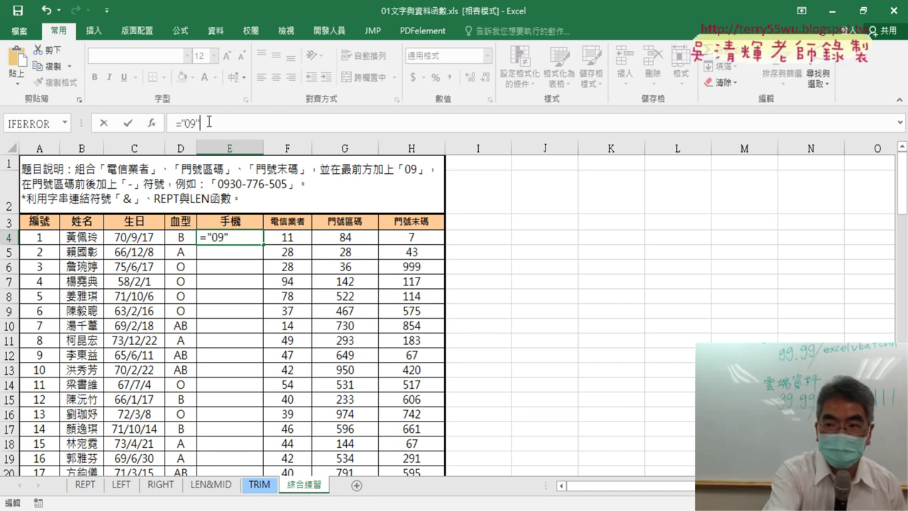
text(&)
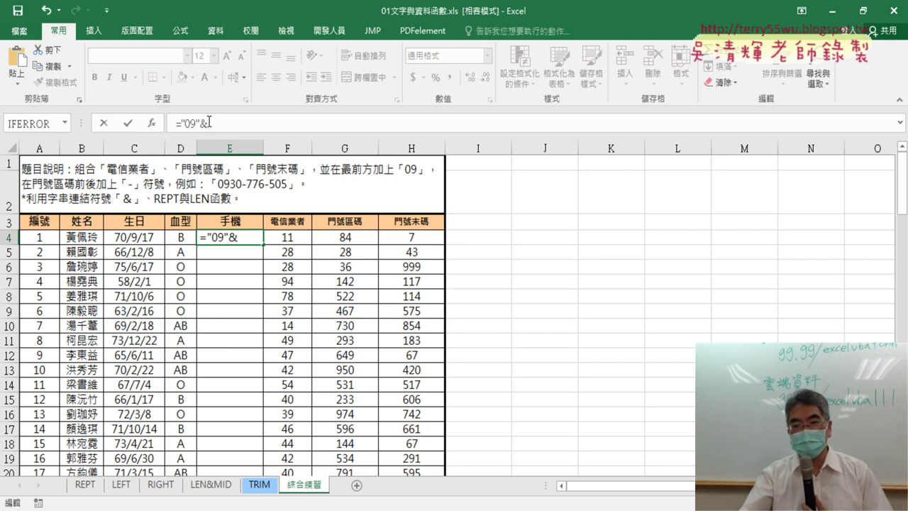
click(286, 237)
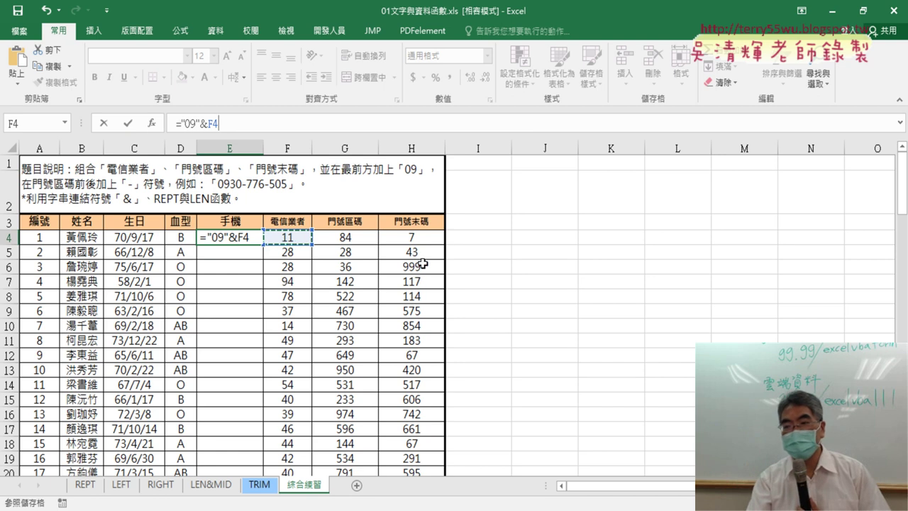
click(128, 124)
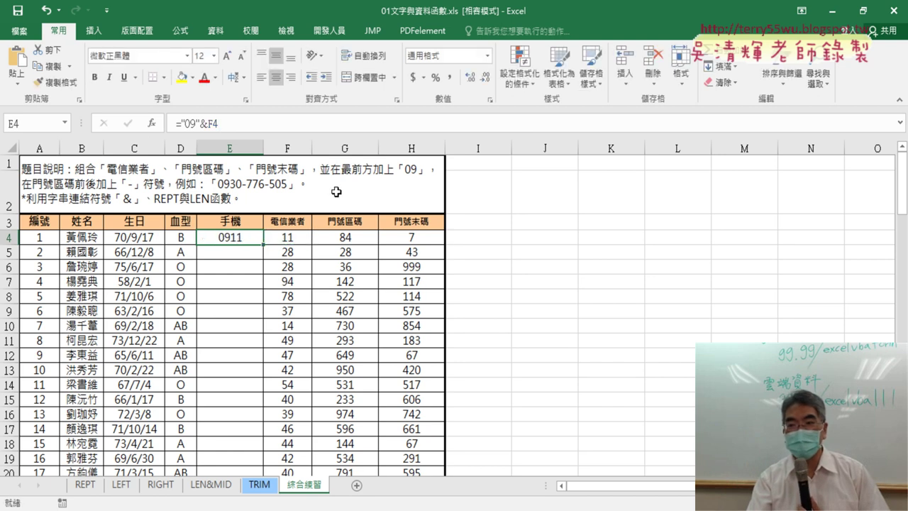
click(243, 123)
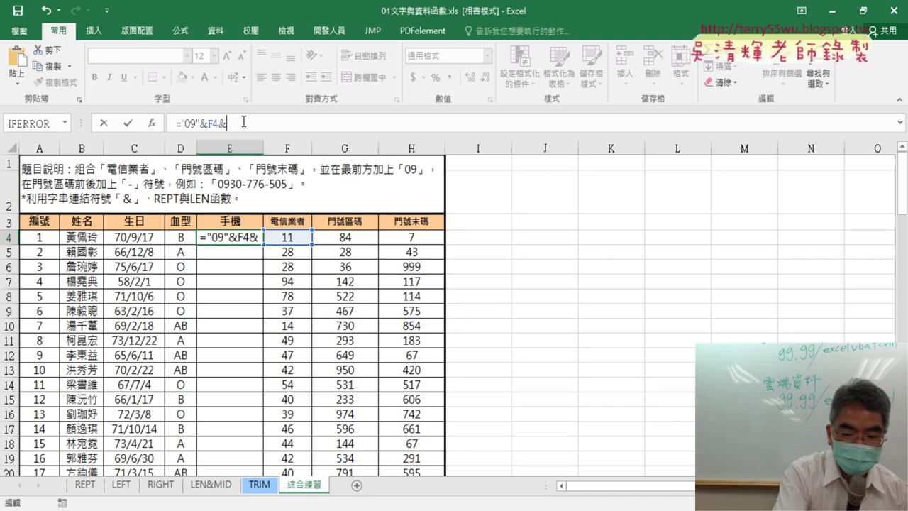
text(&"-")
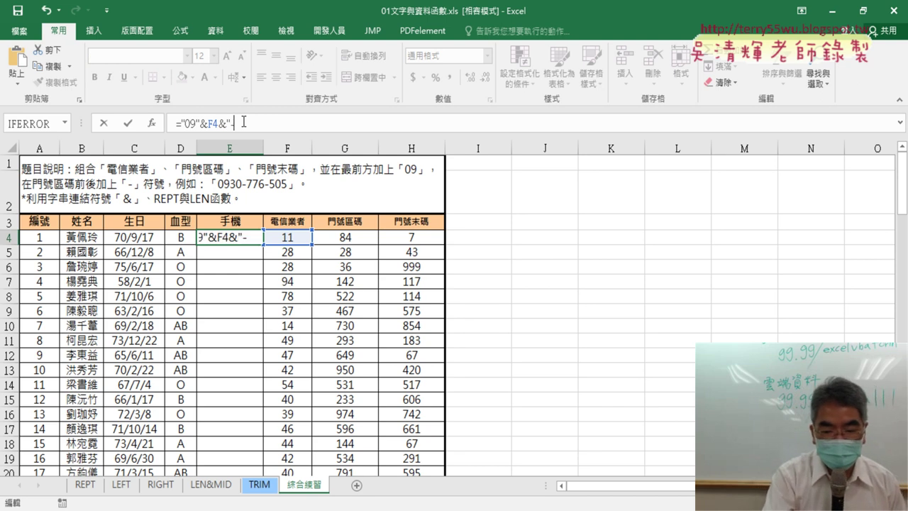
text(&)
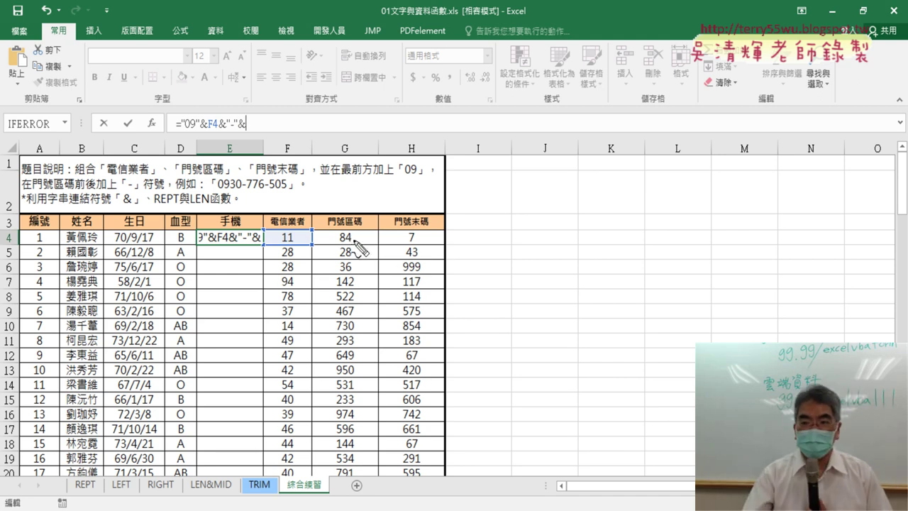
Step: Underline REPT and LEN in the instructions and mark area code 84 in G4 with ink, then clear it
drag(153, 204, 207, 207)
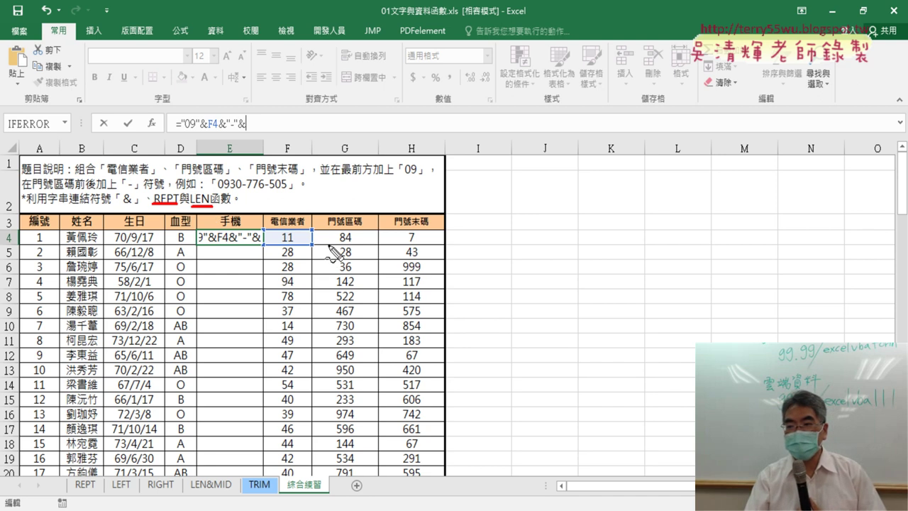
drag(328, 243, 355, 243)
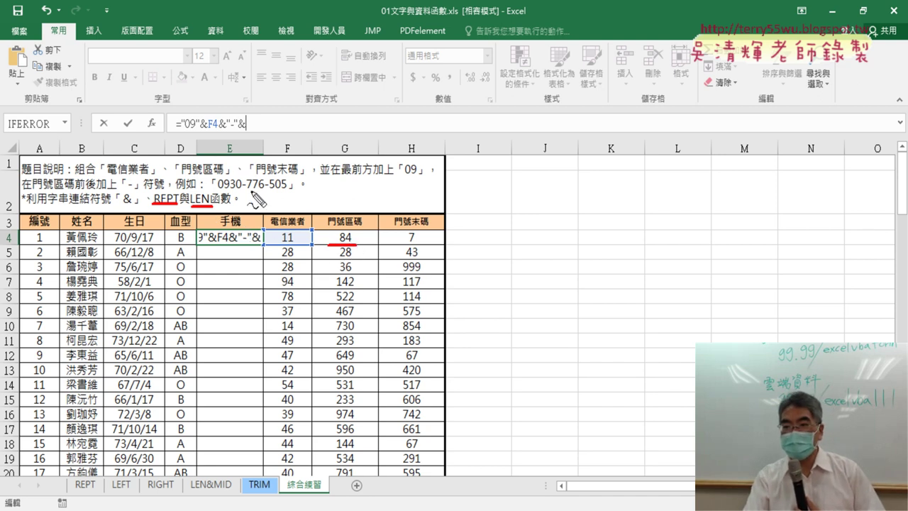
drag(244, 189, 264, 189)
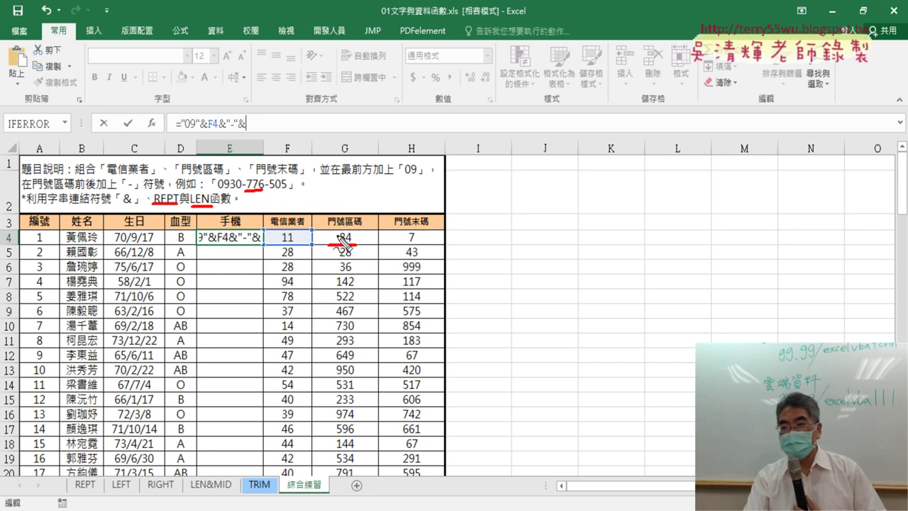
mouse_move(336, 244)
mouse_down()
mouse_move(347, 225)
mouse_move(355, 244)
mouse_up()
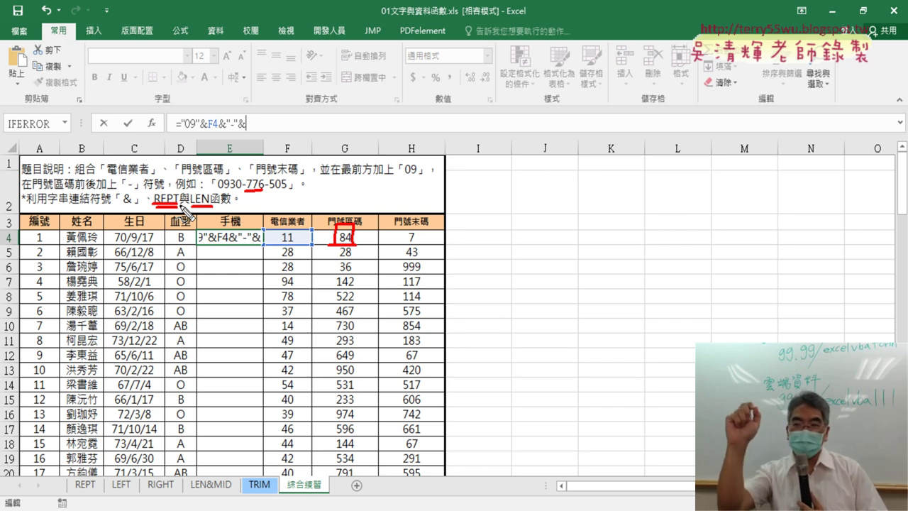
mouse_move(327, 189)
mouse_down()
mouse_move(344, 209)
mouse_move(350, 241)
mouse_up()
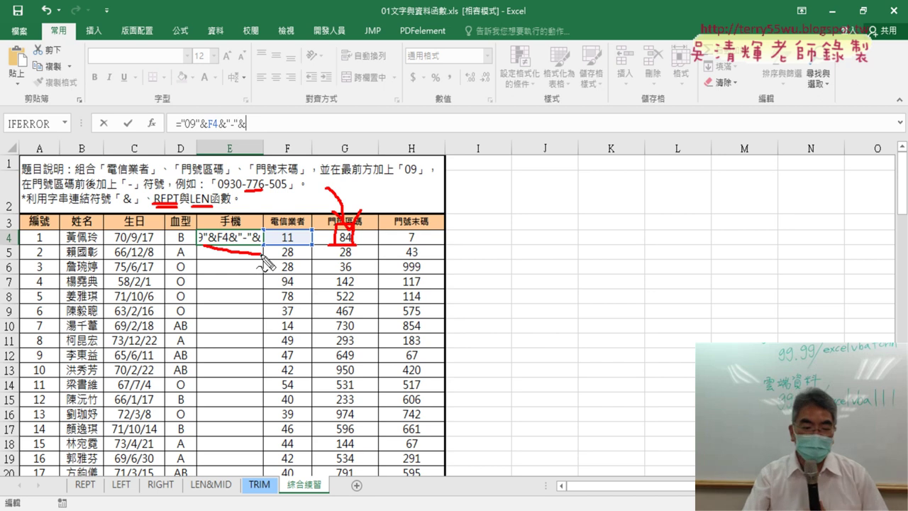
key(Escape)
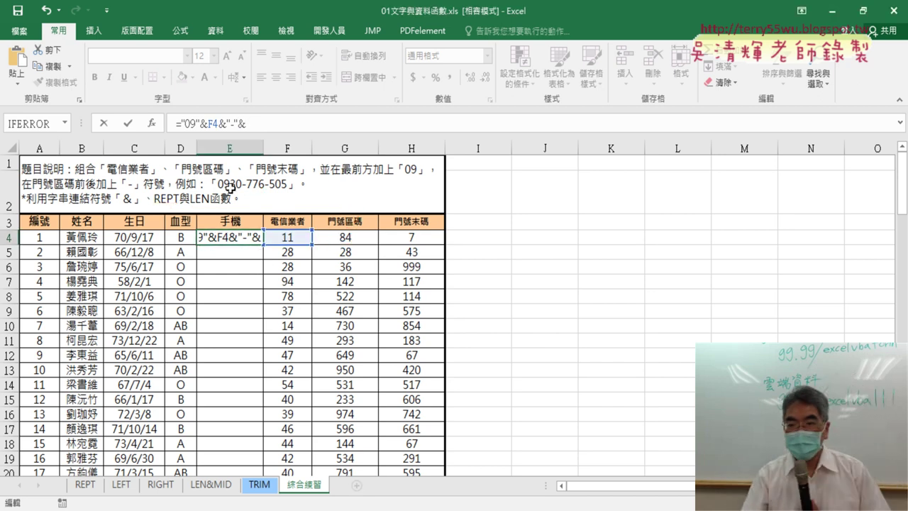
Step: Cancel the E4 formula edit, leaving ="09"&F4, and switch to the REPT sheet
click(352, 237)
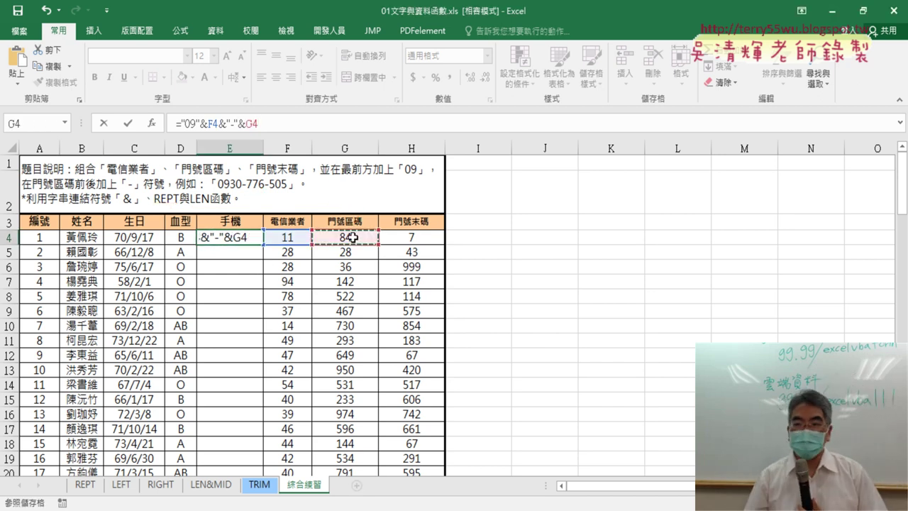
key(Escape)
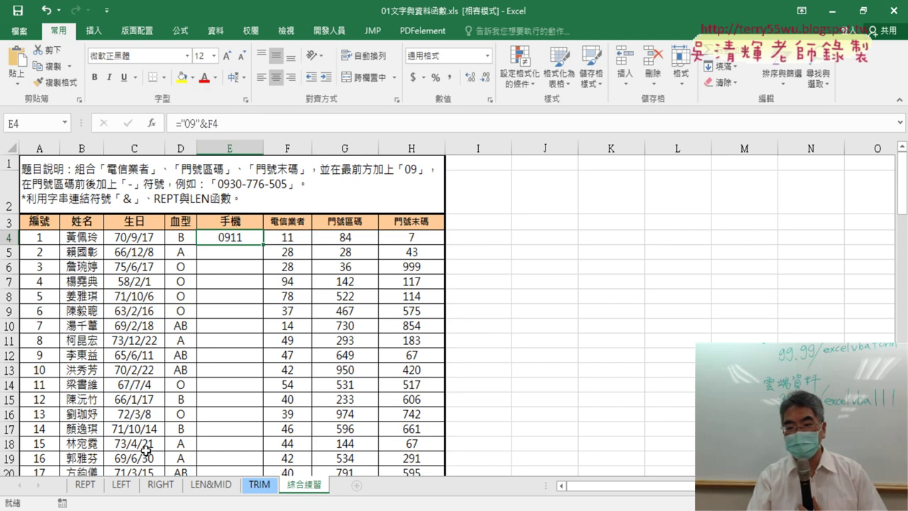
click(85, 485)
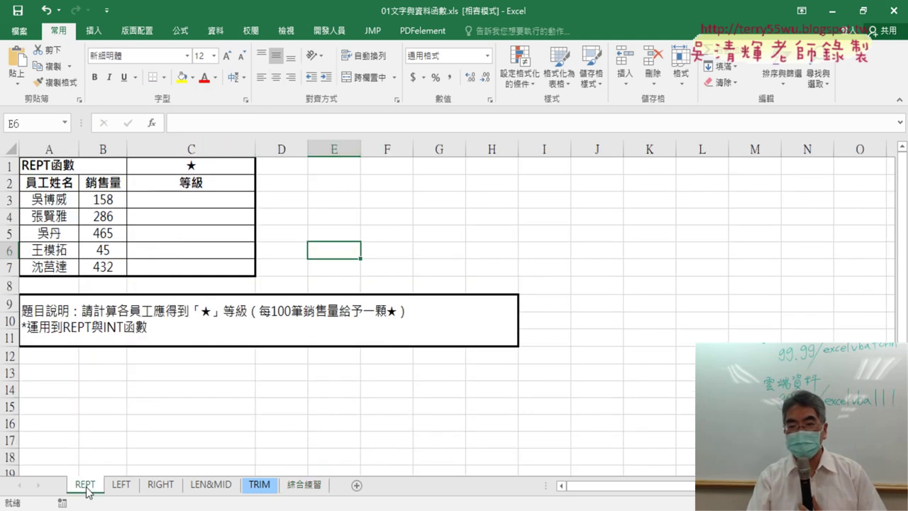
Step: Review the sales figures 158, 286, 465, 45 and 432 in B3:B7, returning to rating cell C3
click(192, 203)
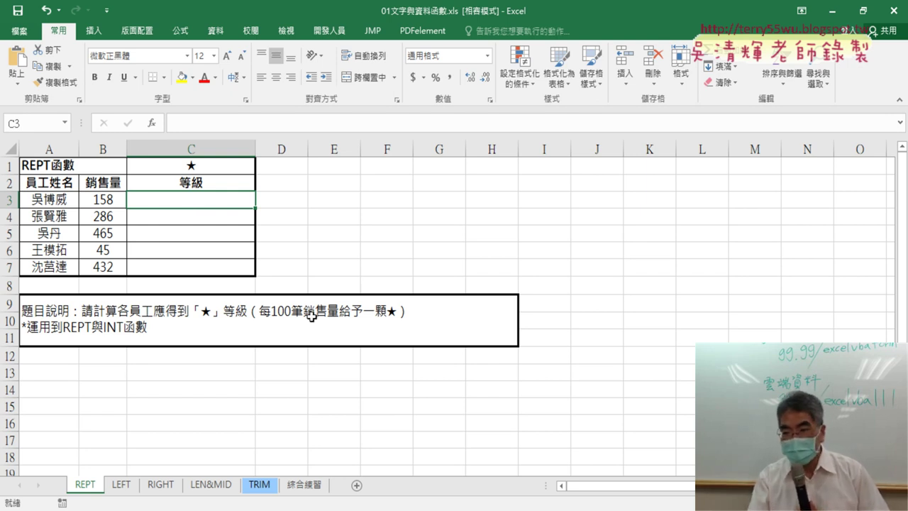
click(103, 202)
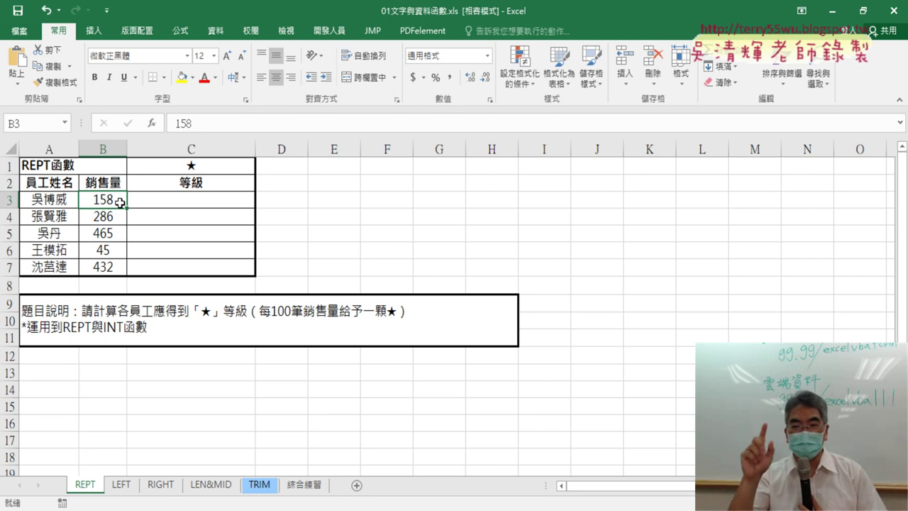
click(183, 201)
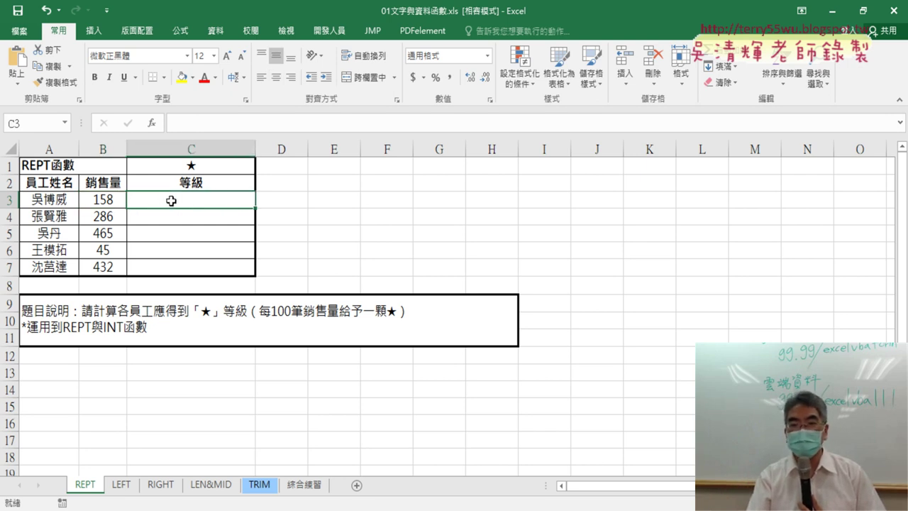
click(109, 220)
click(108, 229)
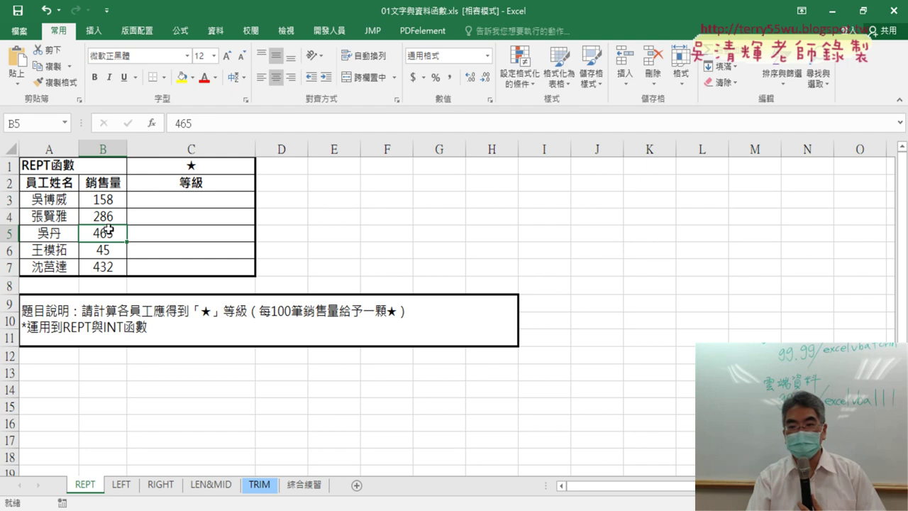
click(106, 253)
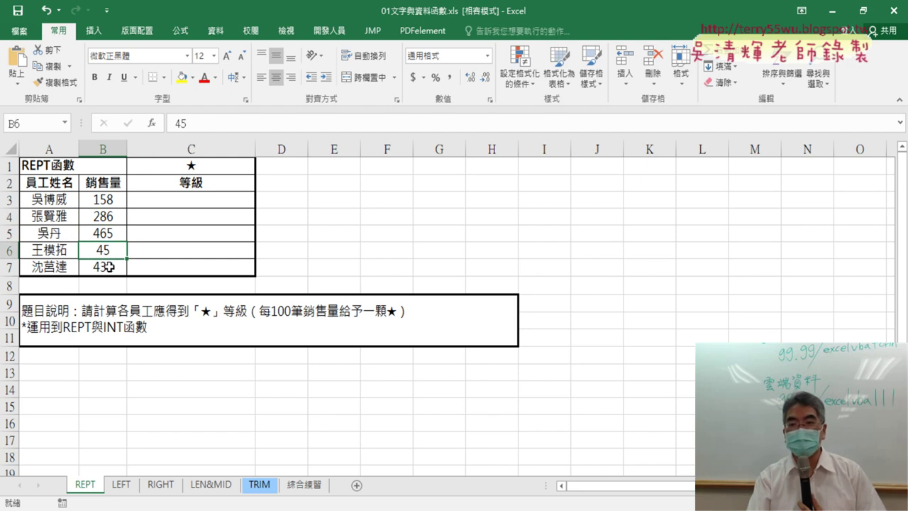
click(109, 267)
click(200, 198)
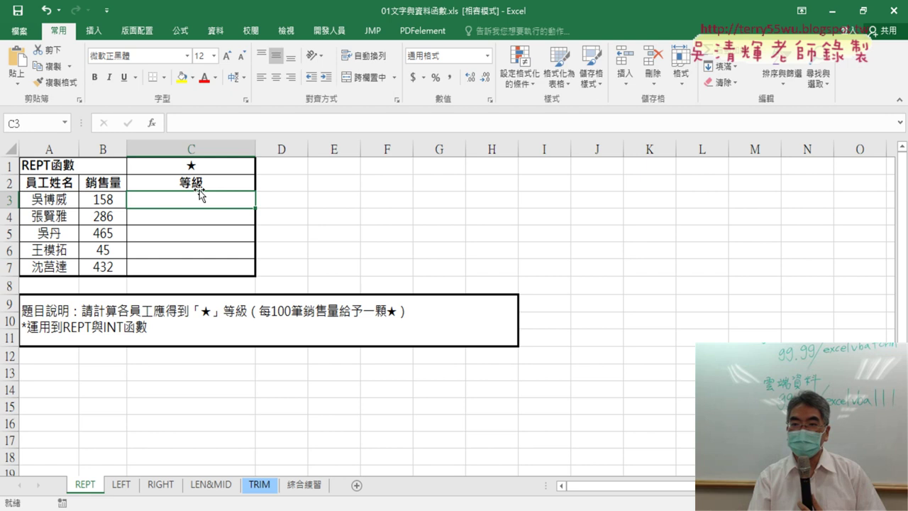
Step: Insert the REPT function into C3 from Insert Function's 文字 (Text) category
click(152, 124)
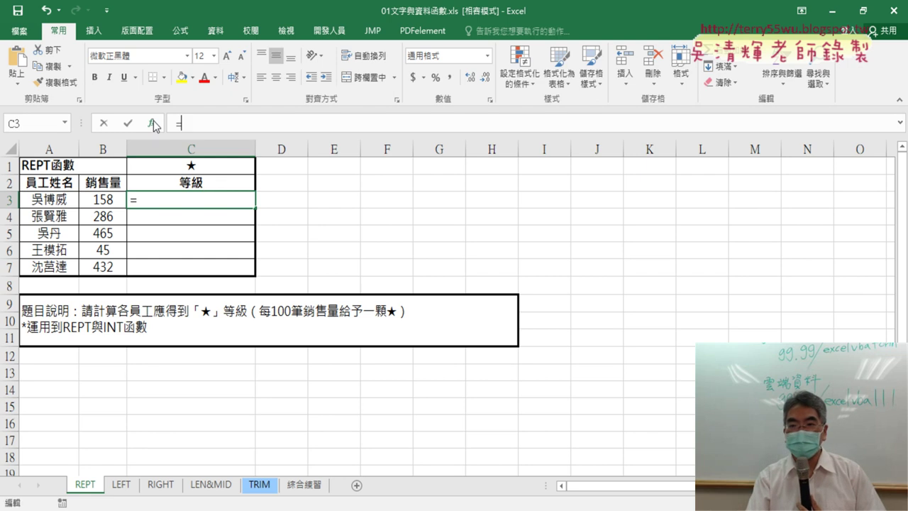
drag(530, 215, 360, 42)
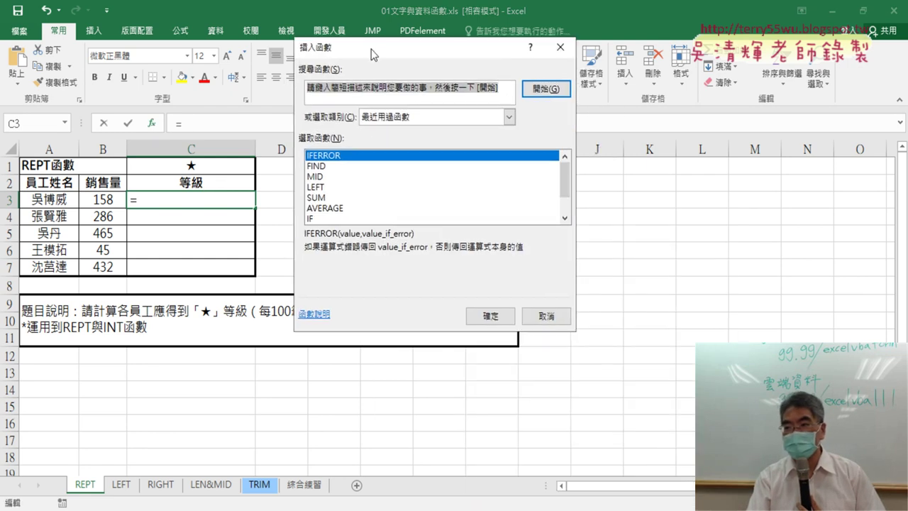
click(446, 117)
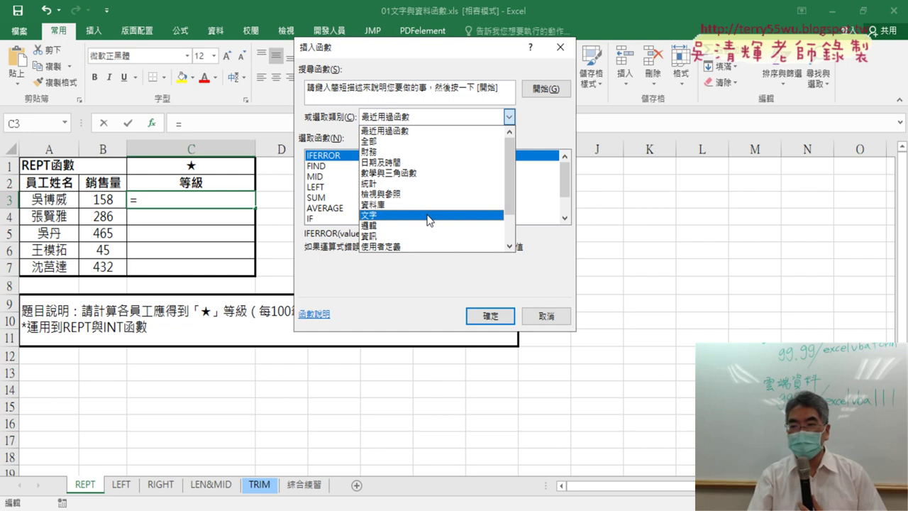
click(428, 215)
click(566, 218)
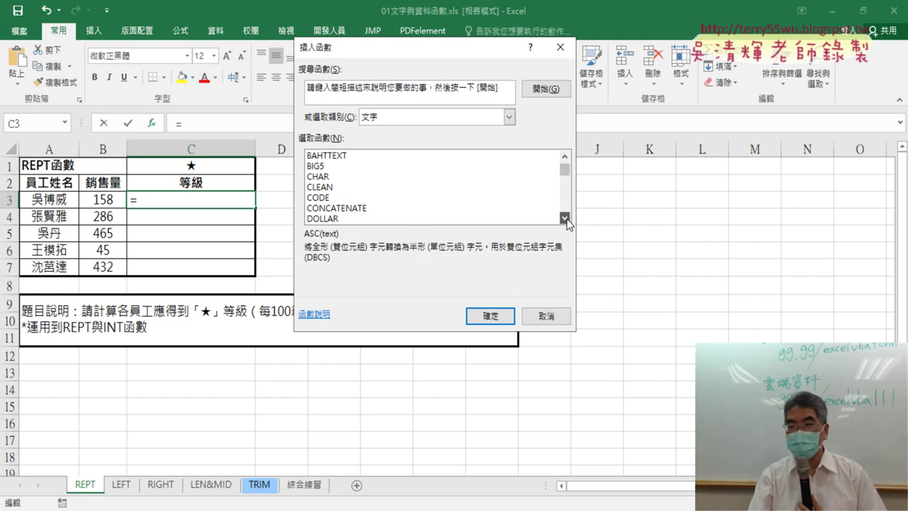
click(566, 220)
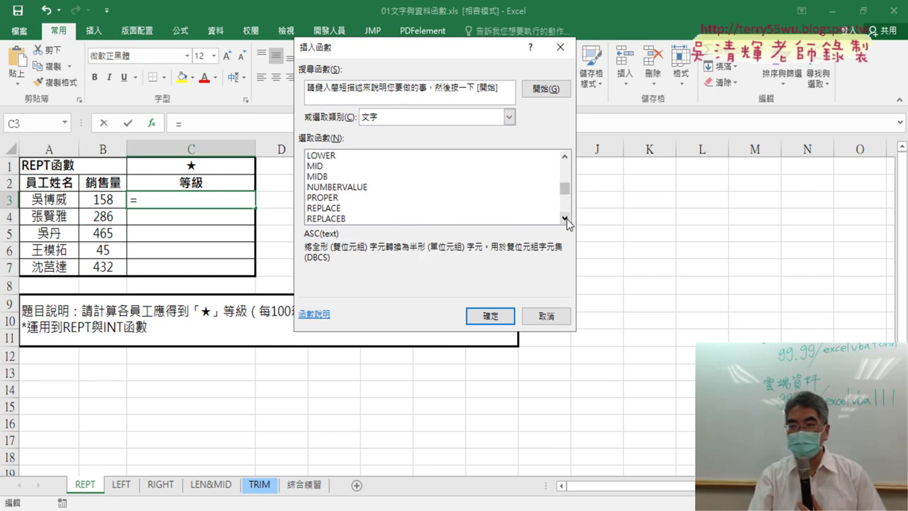
click(565, 219)
click(566, 219)
click(321, 208)
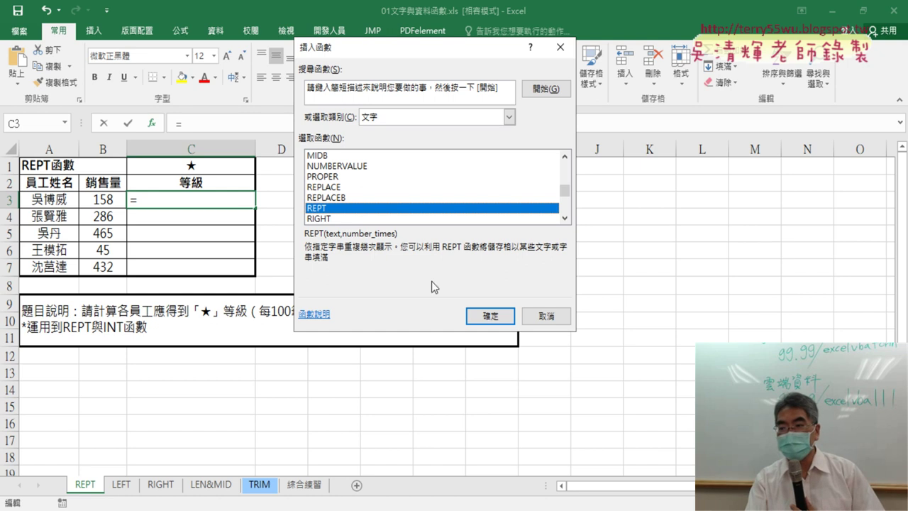
click(490, 315)
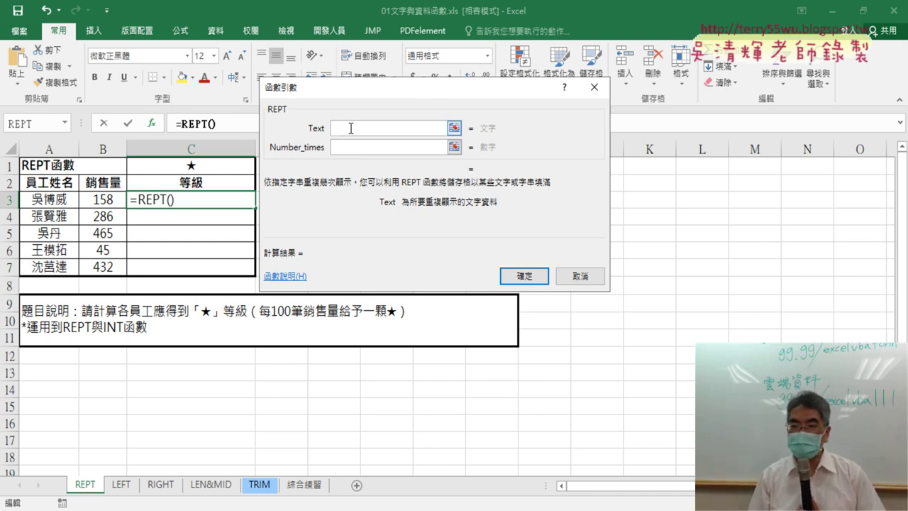
Step: Give REPT Text C1 and Number_times B3/100, so C3 shows one ★
click(202, 167)
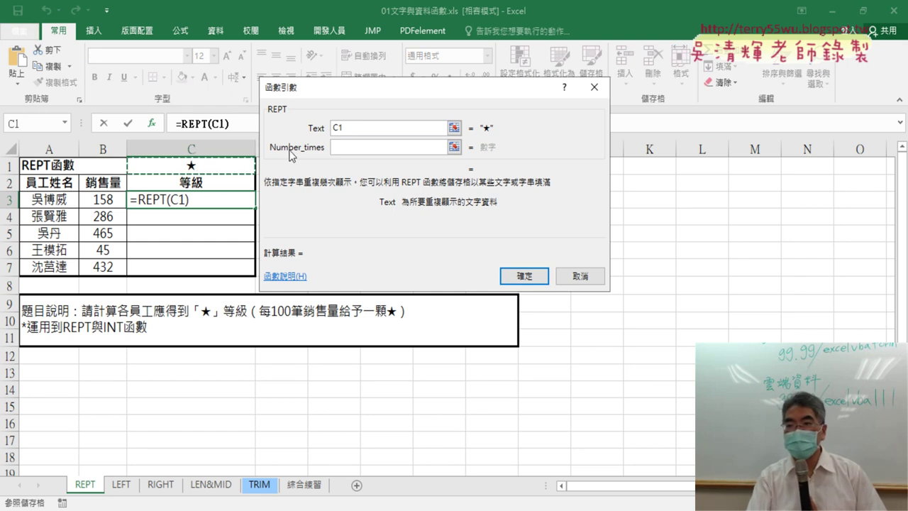
click(347, 149)
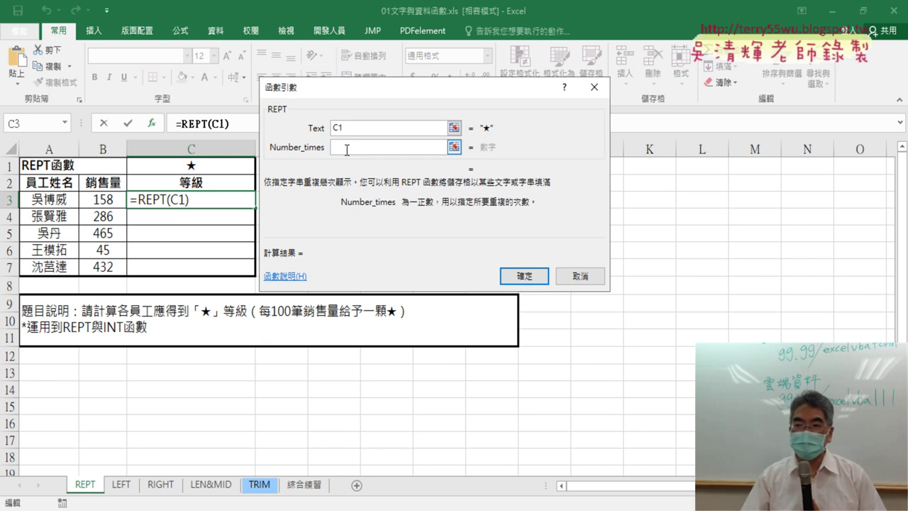
click(101, 199)
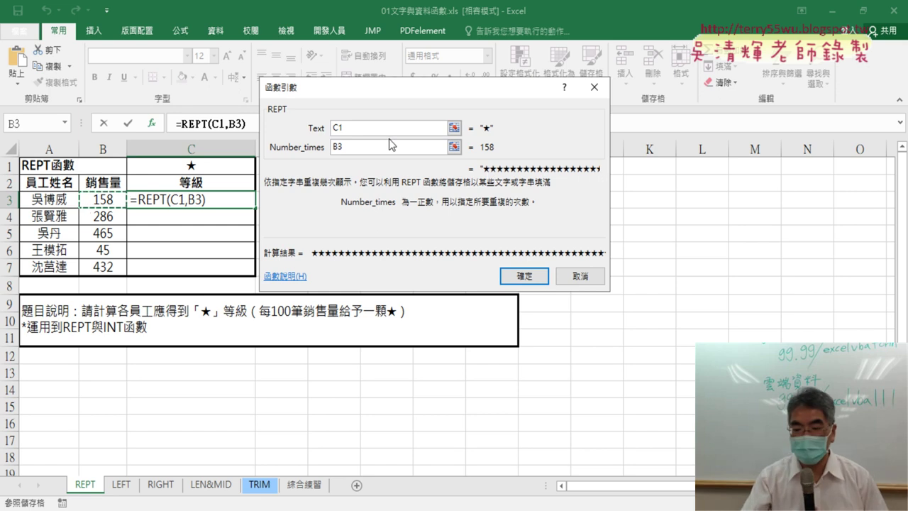
text(/10)
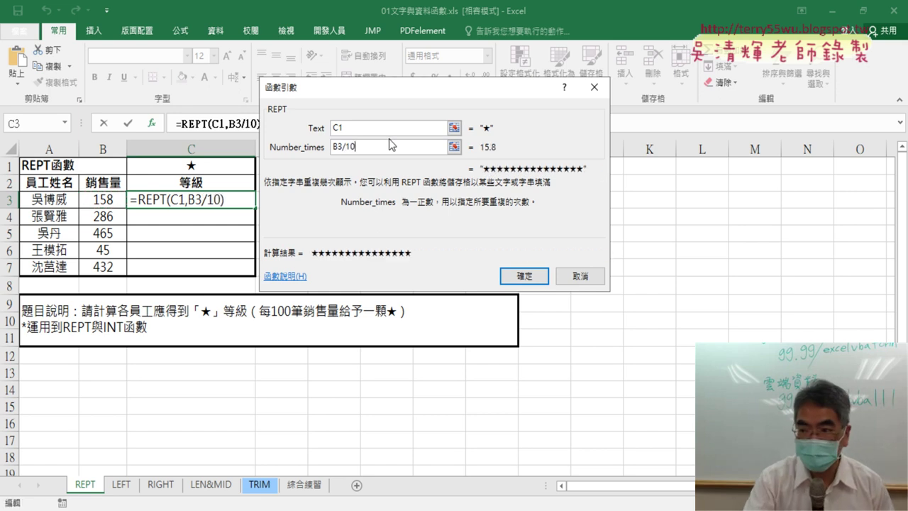
text(0)
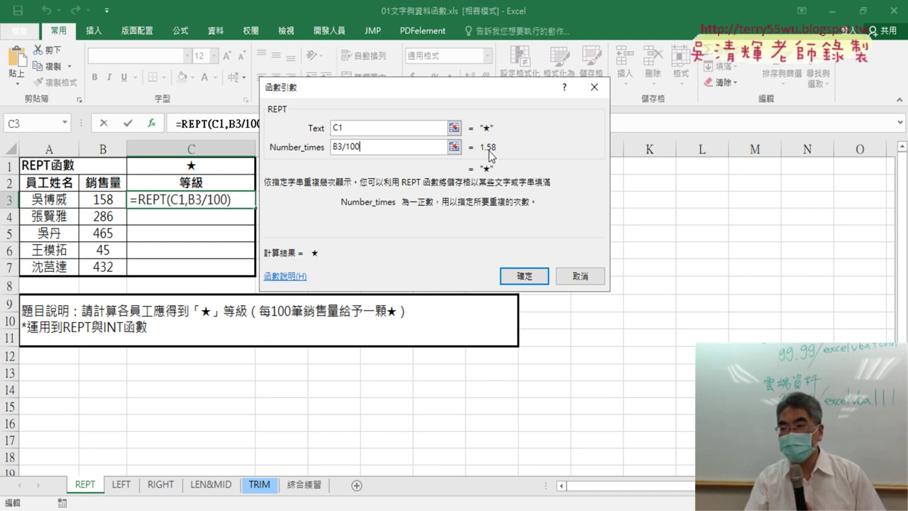
drag(347, 146, 362, 146)
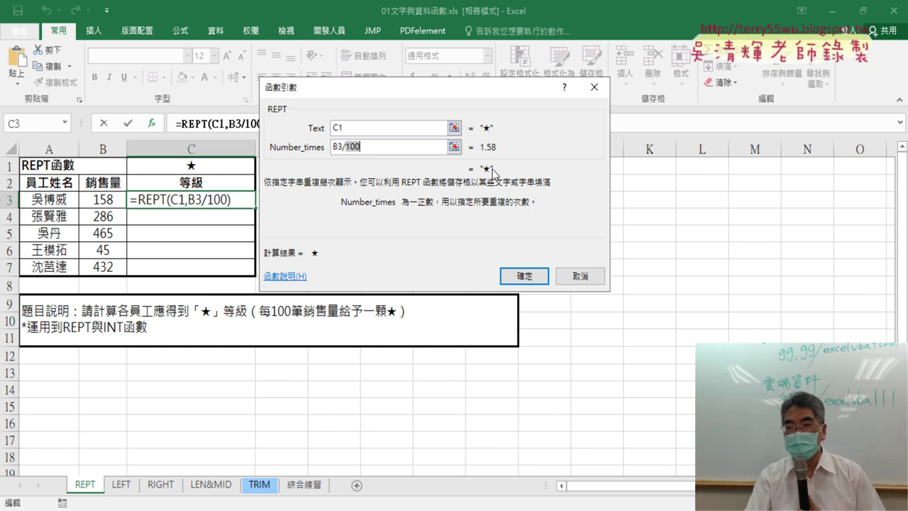
click(521, 272)
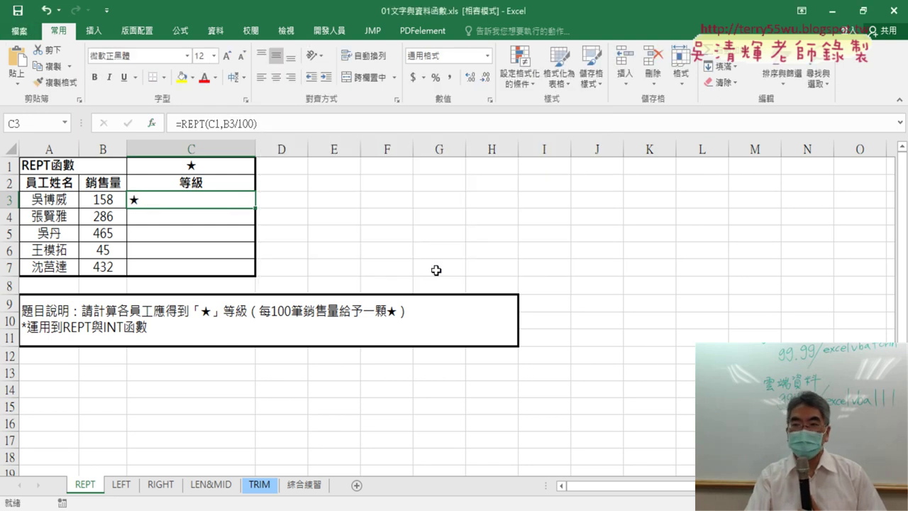
Step: Fill C3's star formula down to C7, then reopen C3's REPT arguments
drag(257, 209, 249, 280)
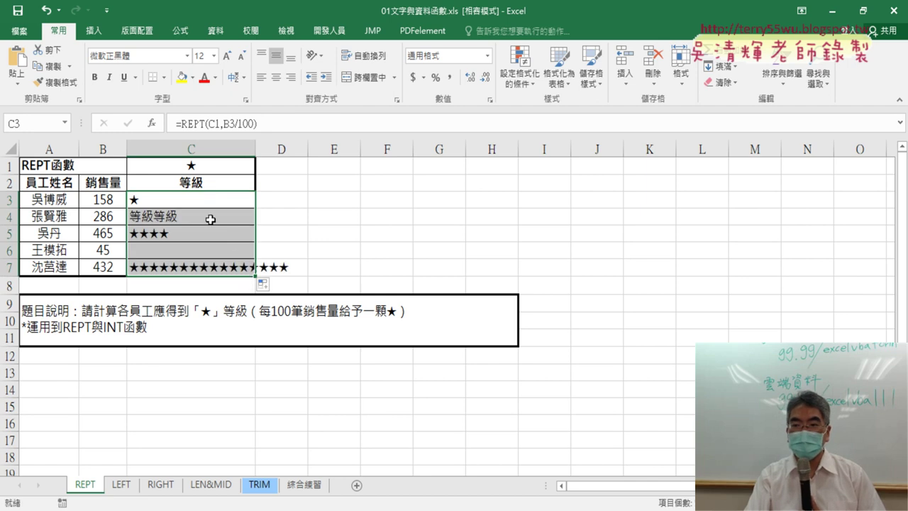
click(197, 202)
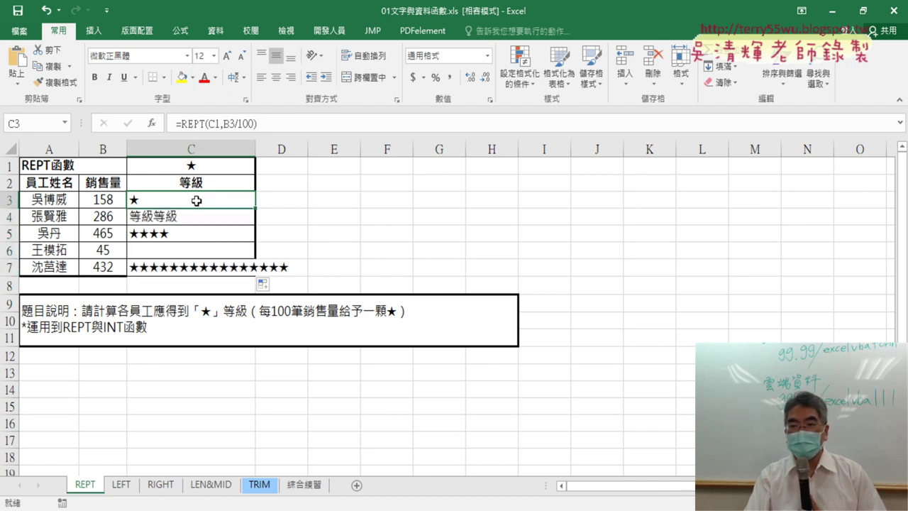
click(192, 124)
click(151, 123)
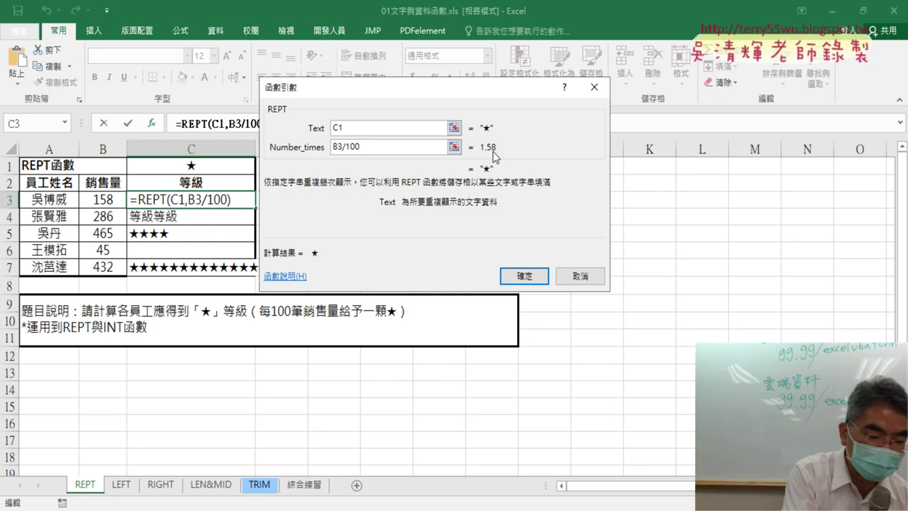
Step: Lock the star reference as C$1, refill C3:C7 and go to the LEN&MID sheet
text($)
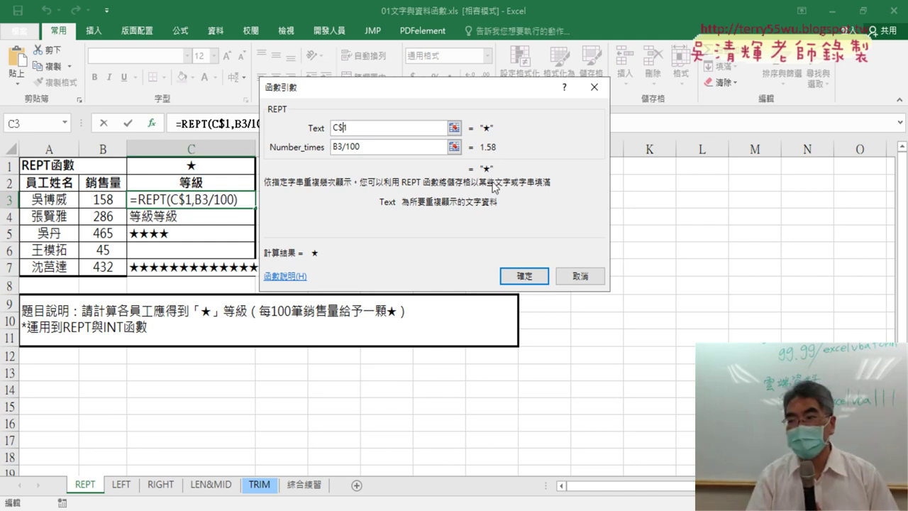
click(524, 276)
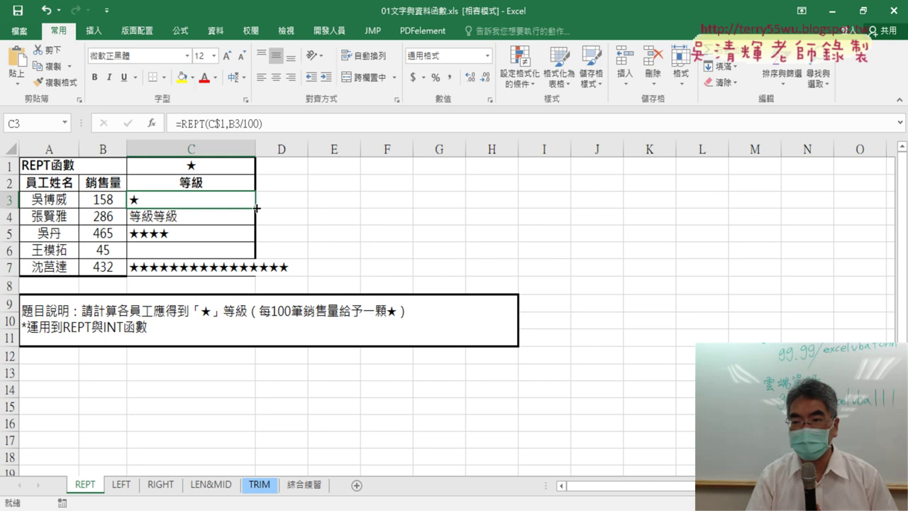
drag(256, 208, 248, 278)
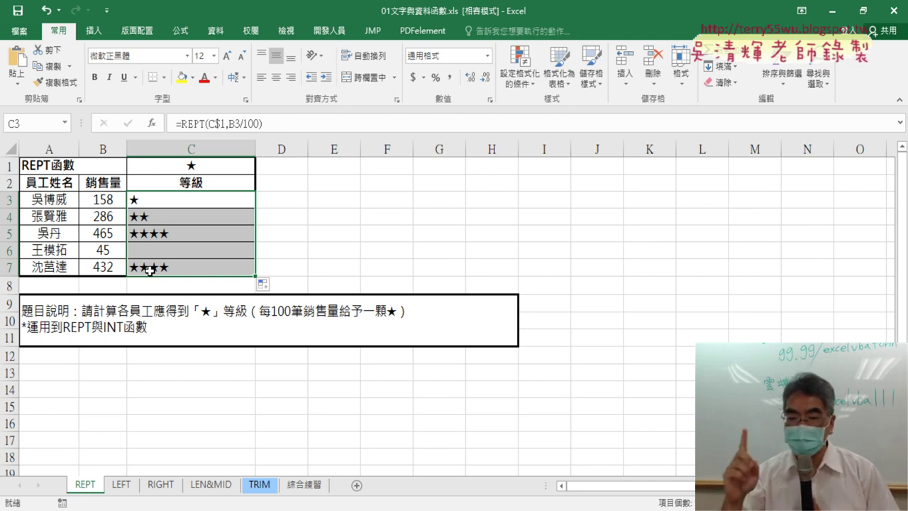
click(211, 485)
Step: Enter =LEN(B3) in C3 on the LEN&MID sheet using the Text category's LEN
scroll(312, 376, up, 3)
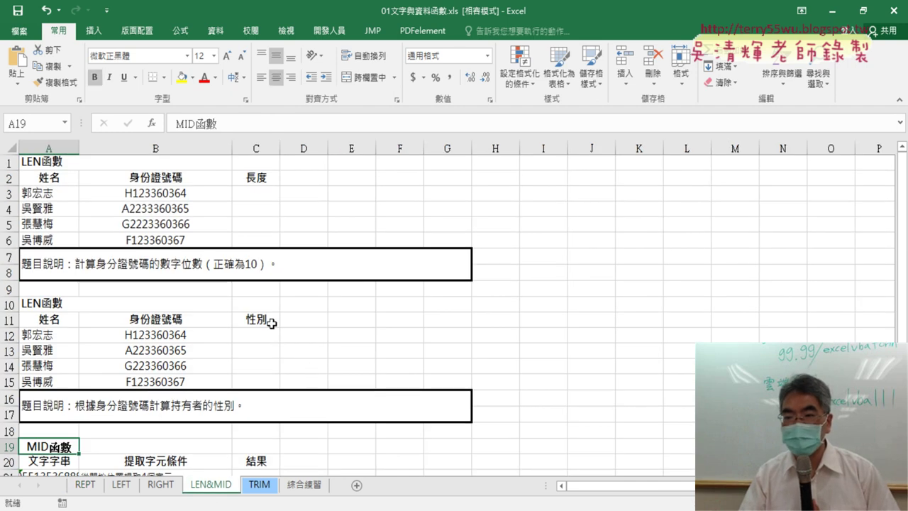
click(254, 194)
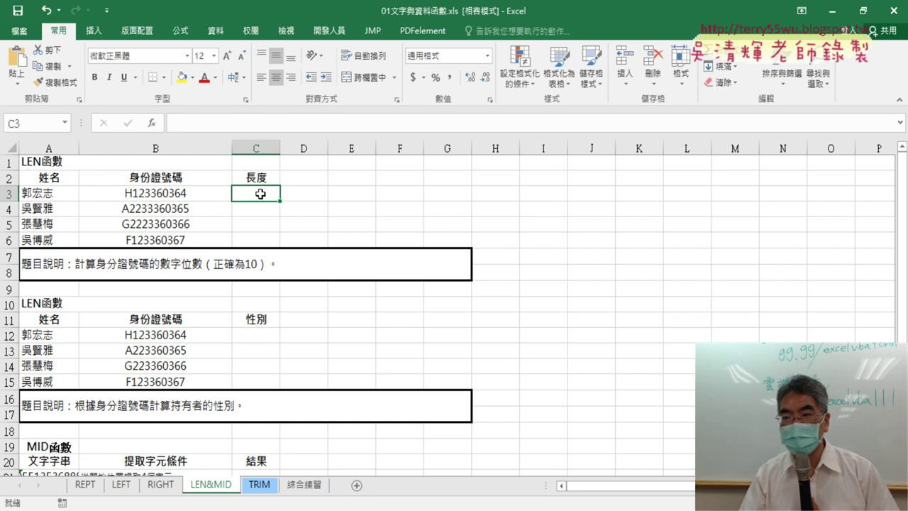
click(150, 121)
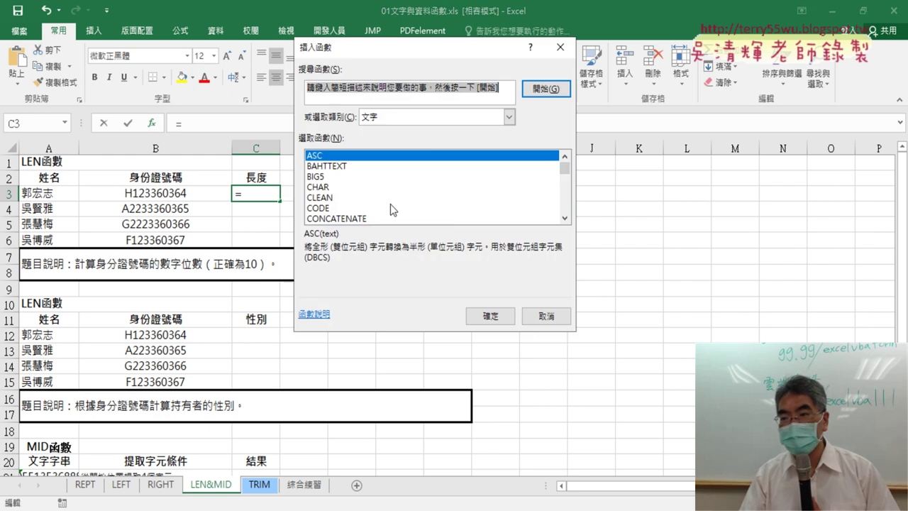
click(564, 201)
click(564, 201)
click(564, 202)
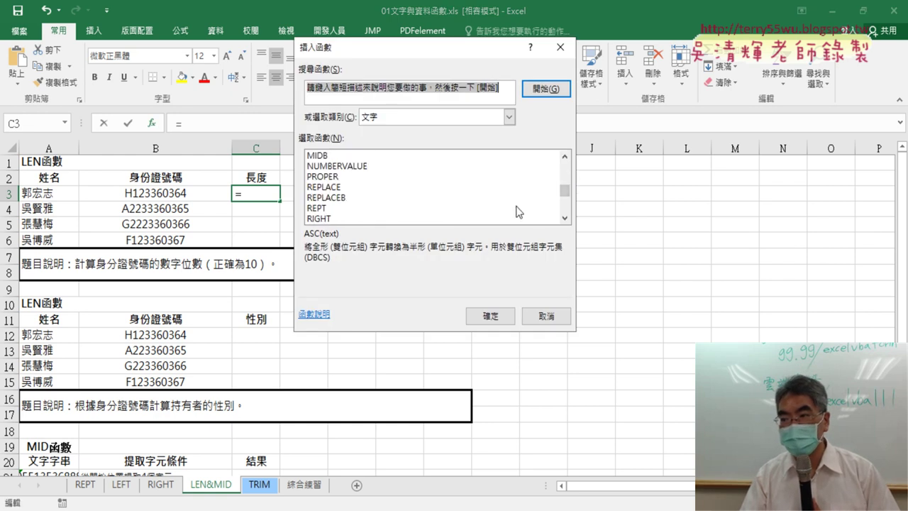
click(566, 157)
click(566, 156)
click(566, 157)
click(566, 157)
click(566, 157)
click(330, 166)
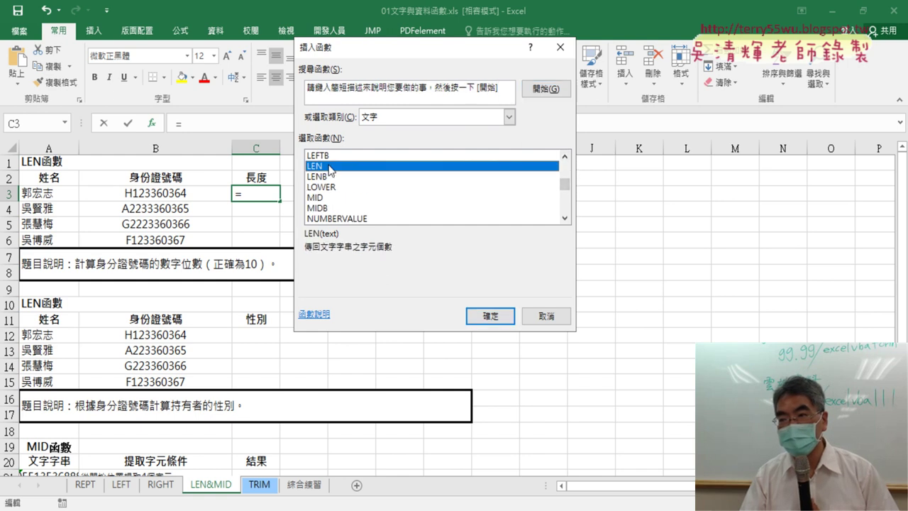
double_click(330, 166)
click(154, 192)
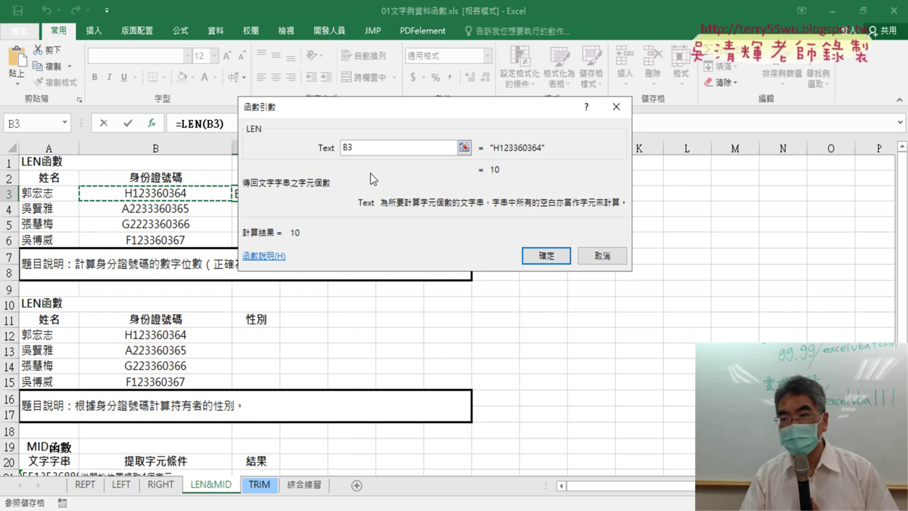
Step: Confirm the LEN formula and fill it down C3:C6, giving 10, 11, 11 and 10
drag(391, 111, 526, 137)
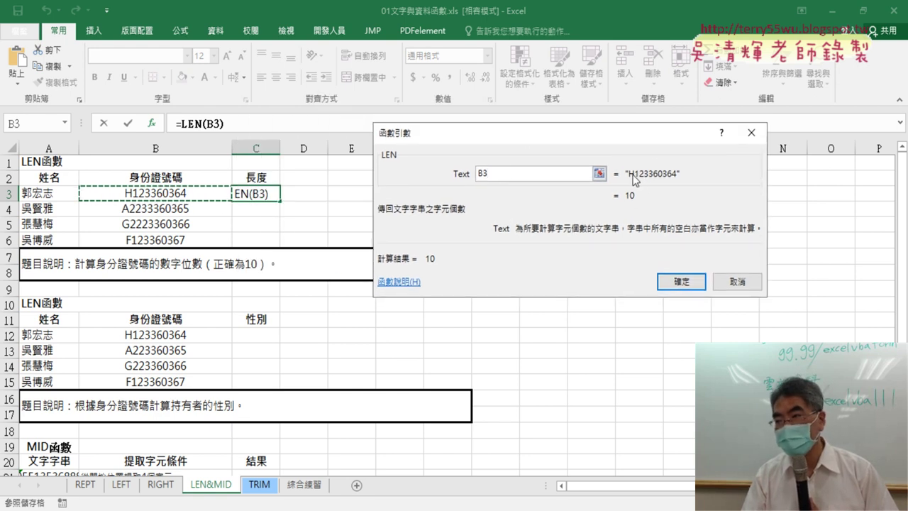
click(682, 282)
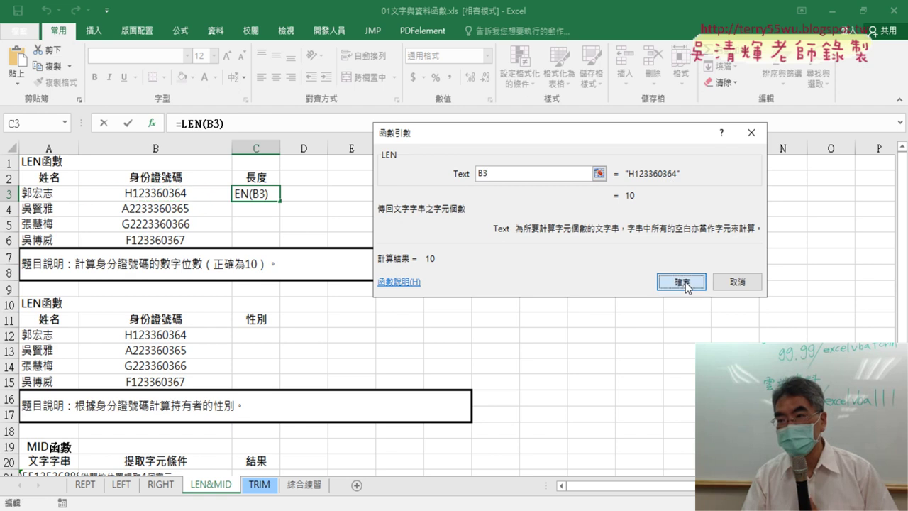
drag(282, 203, 283, 243)
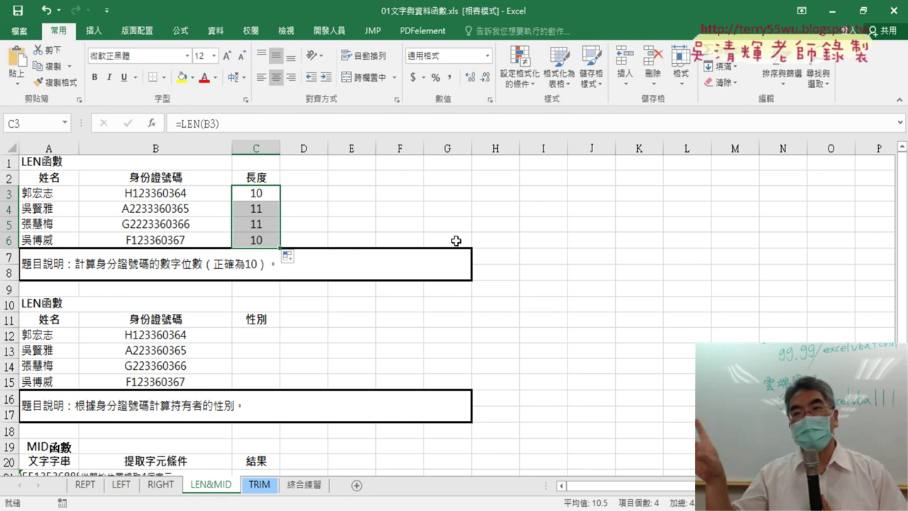
Step: View the 綜合練習 sheet, then switch to EVO Class Management
click(313, 485)
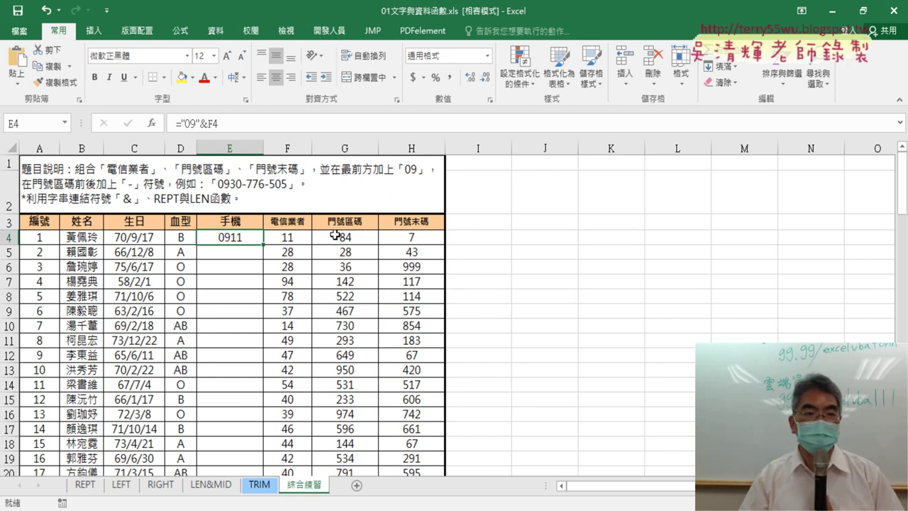
click(257, 506)
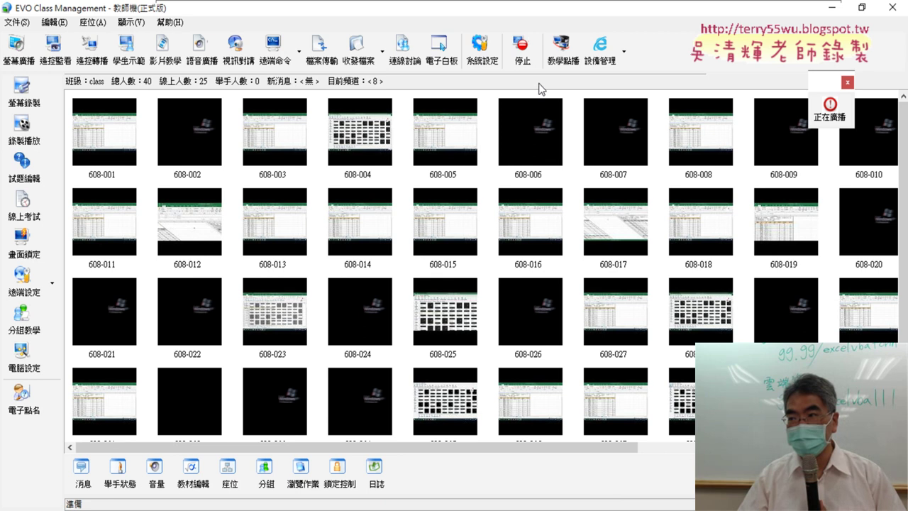
Step: Stop broadcasting the teacher's screen to the students
click(530, 62)
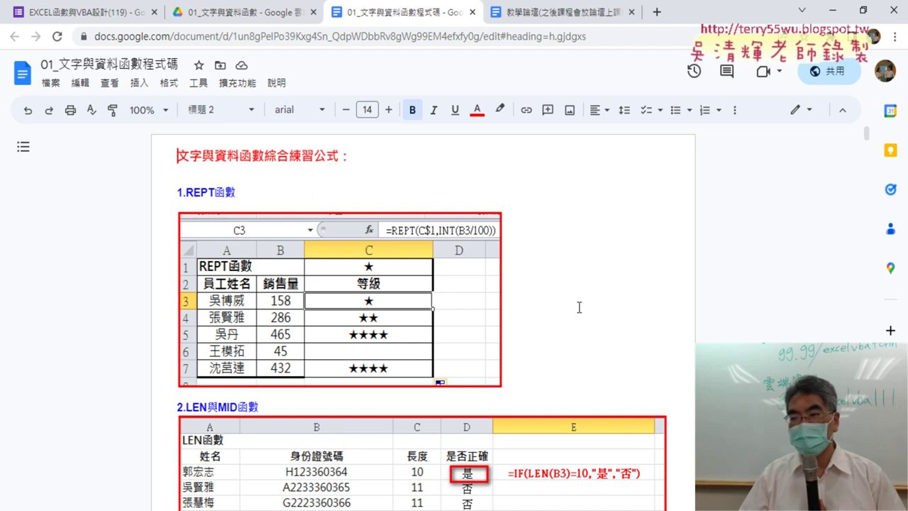
Step: Scroll the answer document down to the MID gender formula and the LEFT與IF example
scroll(579, 307, down, 2)
scroll(579, 307, down, 3)
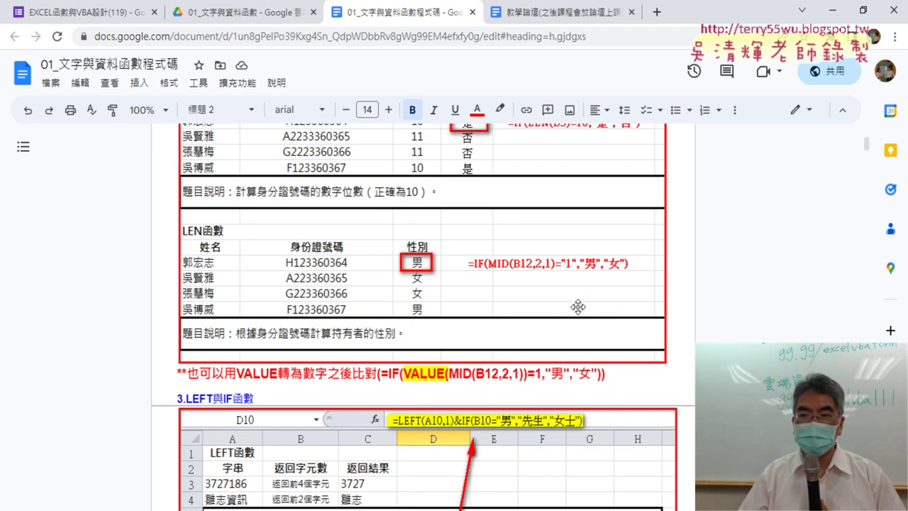